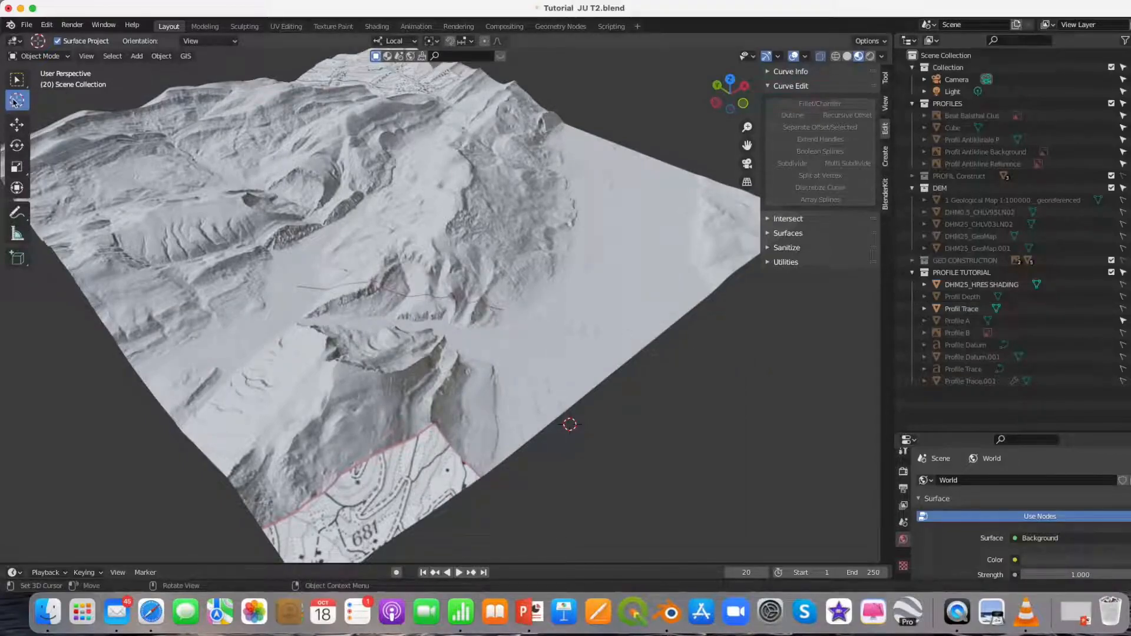
Place the 3D cursor at the near, southern end of the red profile trace on the terrain
{"action": "left_click", "coordinate": [416, 43]}
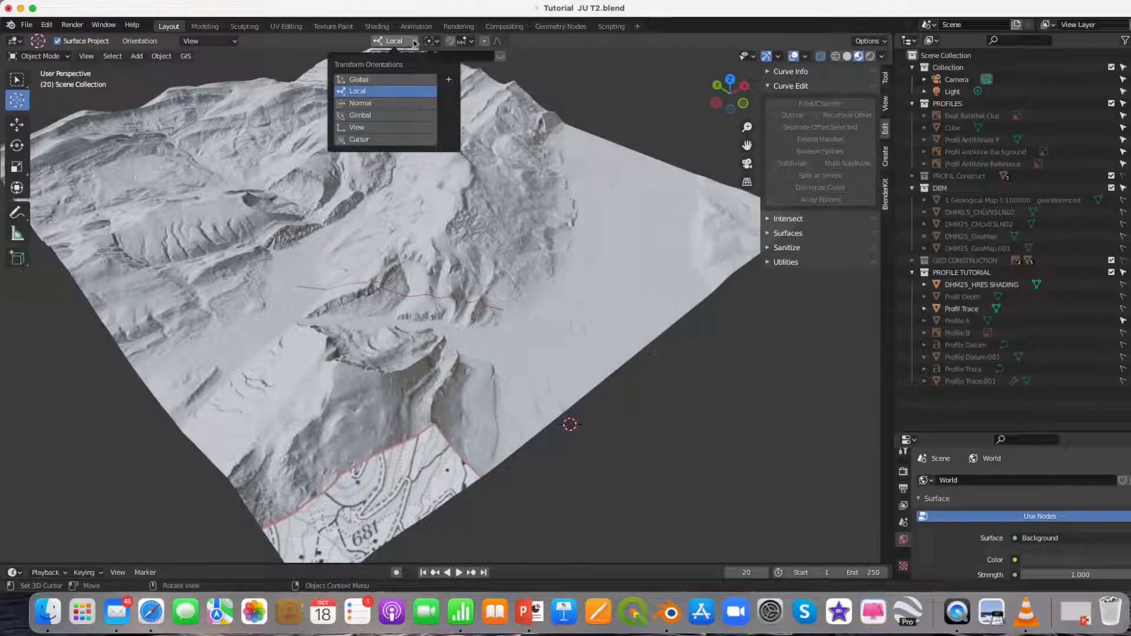
{"action": "left_click", "coordinate": [415, 42]}
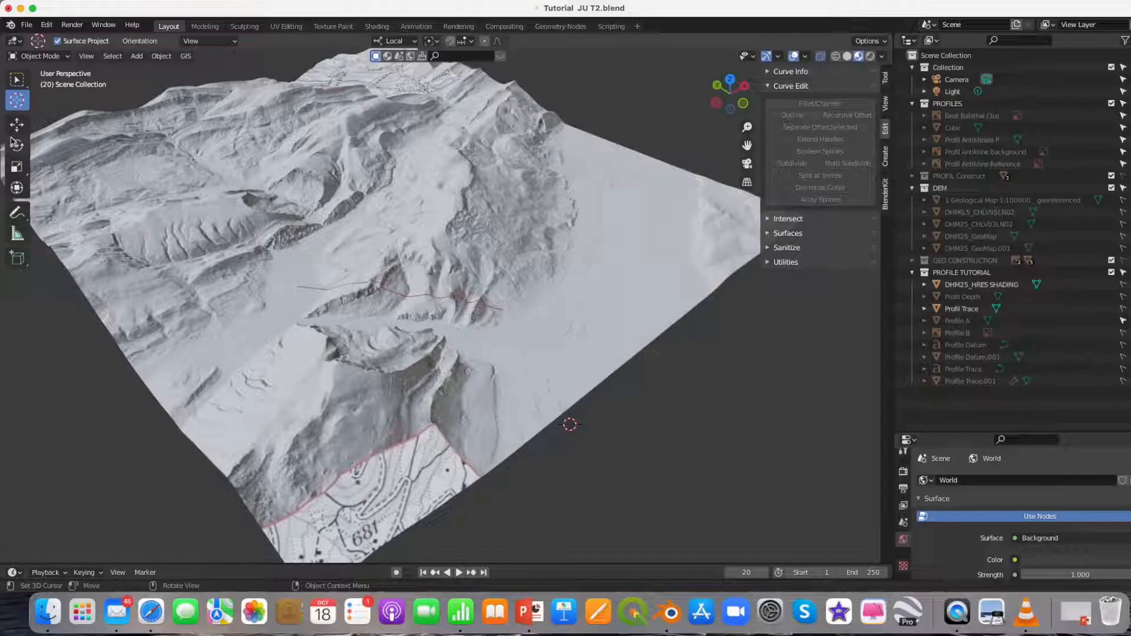
{"action": "left_click", "coordinate": [503, 312]}
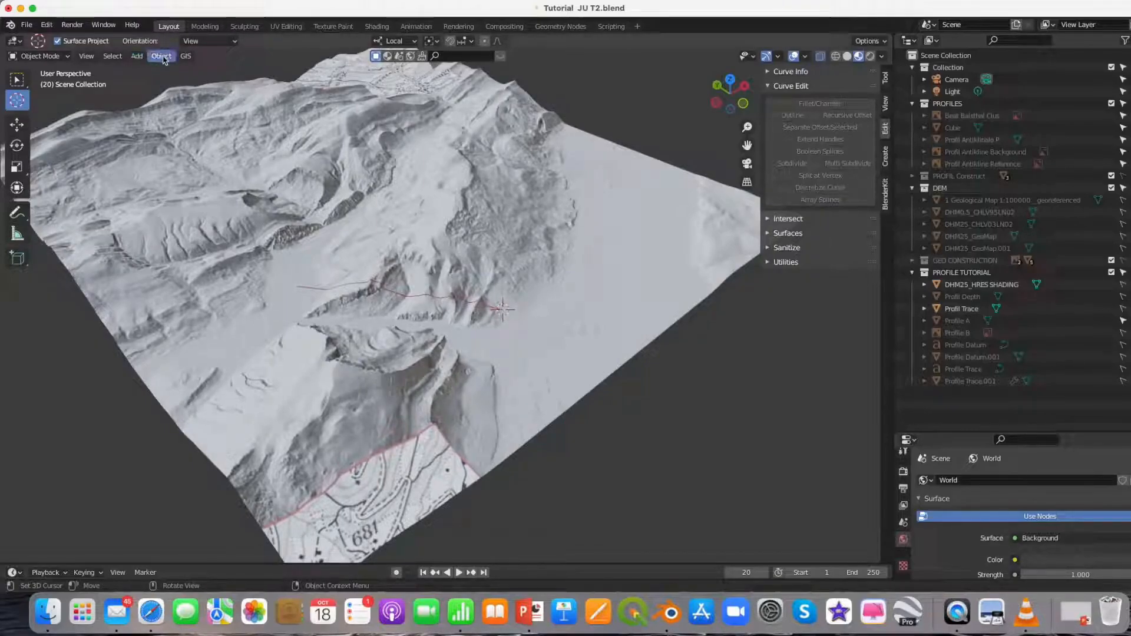
Import Profil Antiklinale.png from the Reference Figures/Jura Profile Pictures folder as an image plane
{"action": "left_click", "coordinate": [136, 56]}
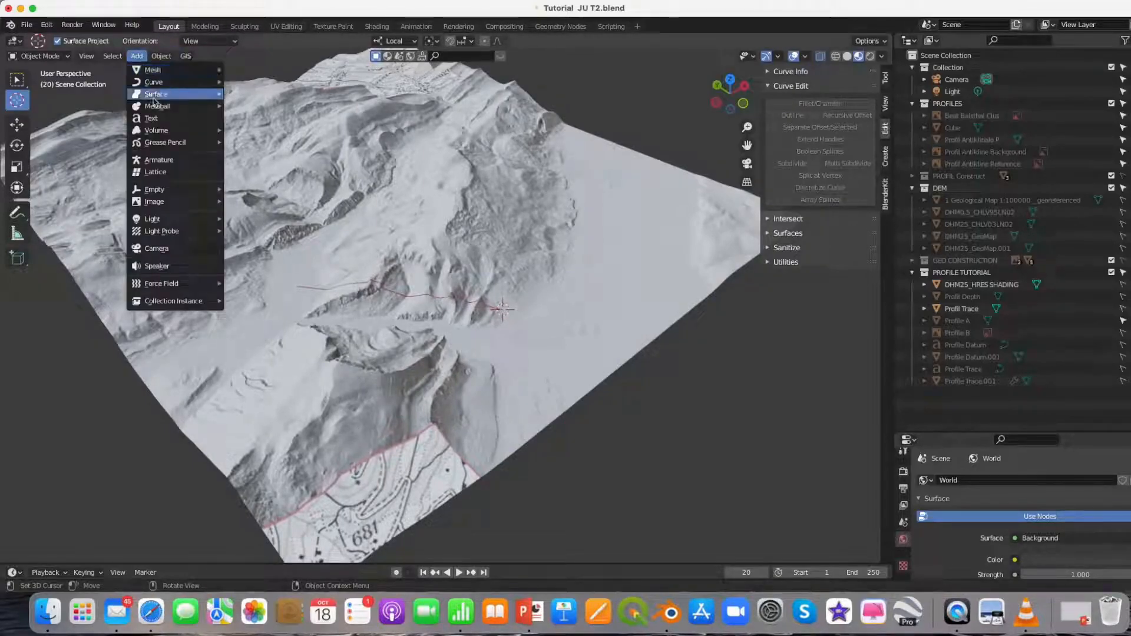
{"action": "mouse_move", "coordinate": [156, 202]}
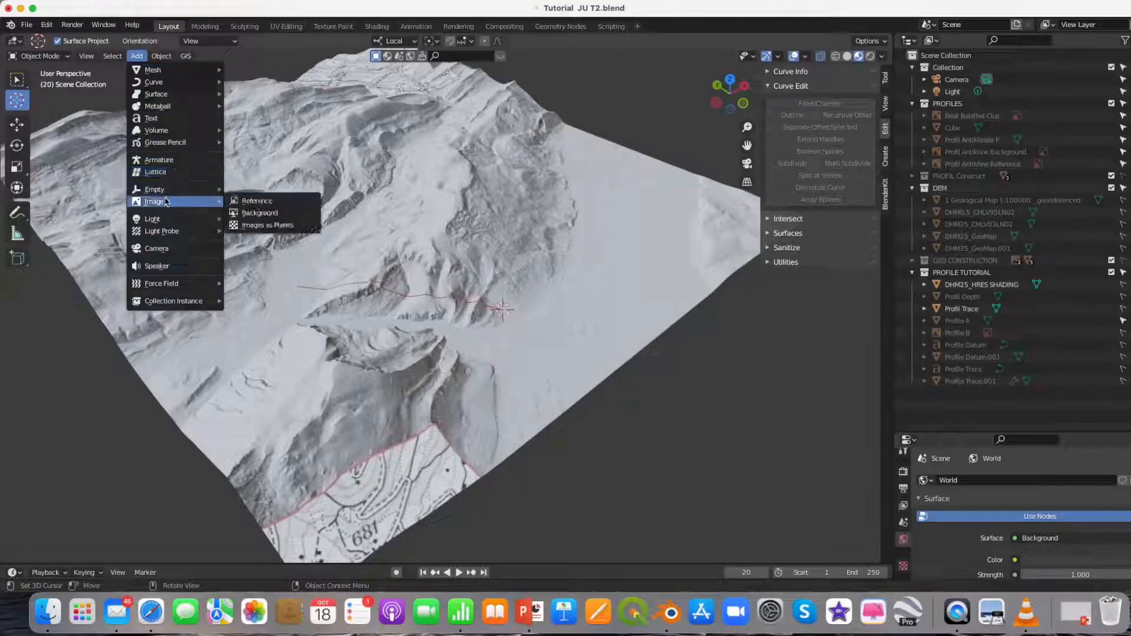
{"action": "left_click", "coordinate": [257, 225]}
{"action": "left_click", "coordinate": [316, 250]}
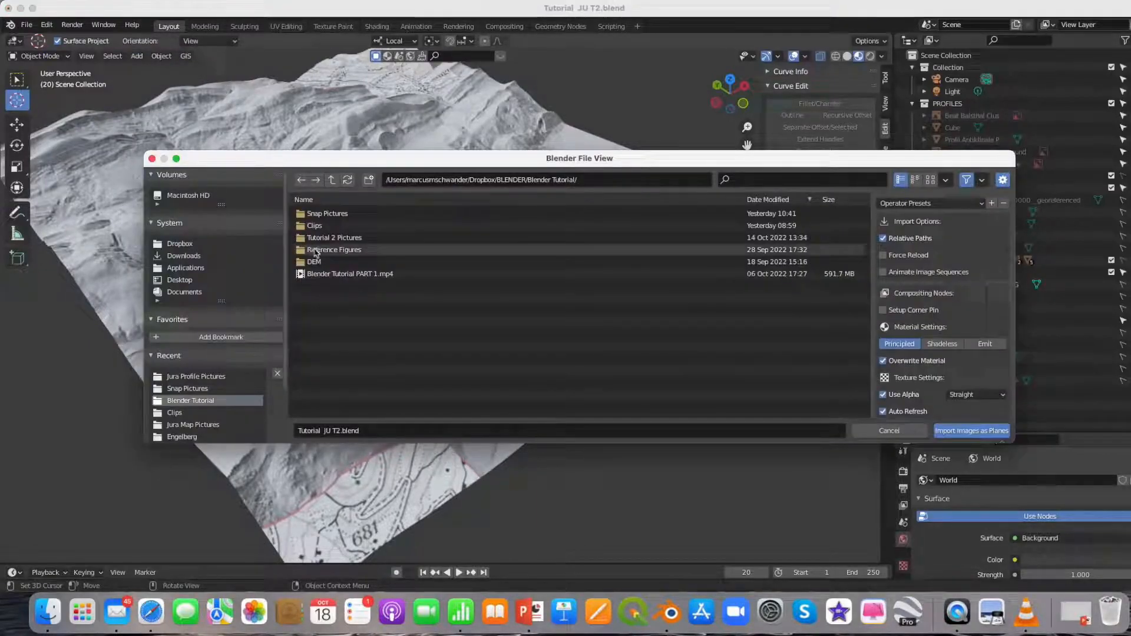
{"action": "double_click", "coordinate": [316, 251]}
{"action": "left_click", "coordinate": [322, 217]}
{"action": "double_click", "coordinate": [322, 217]}
{"action": "left_click", "coordinate": [324, 215]}
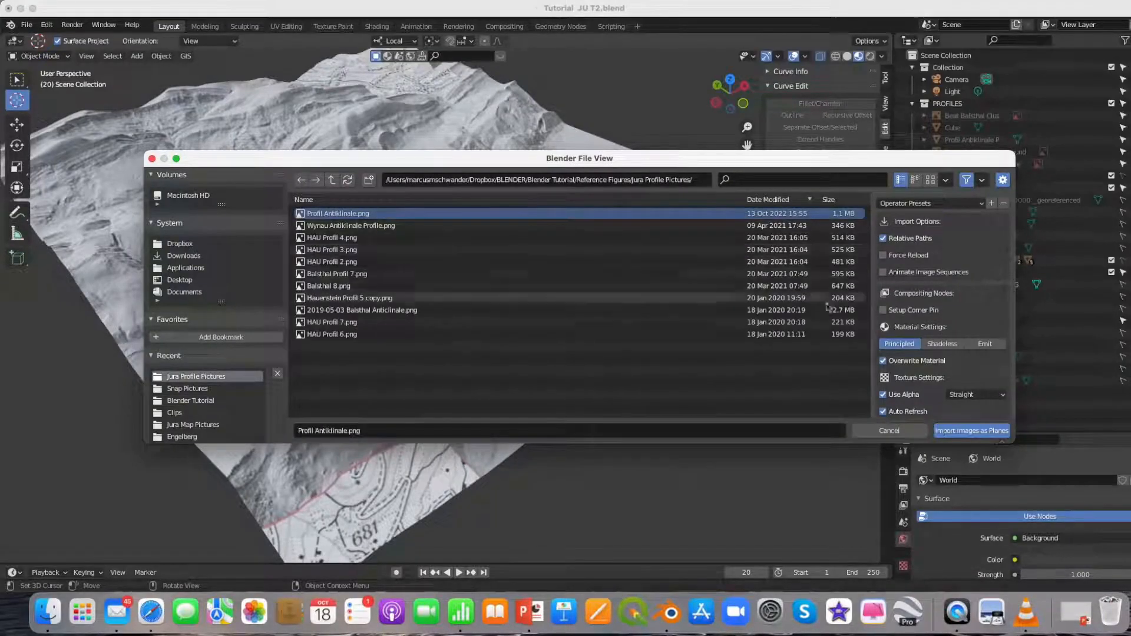
{"action": "left_click", "coordinate": [966, 430]}
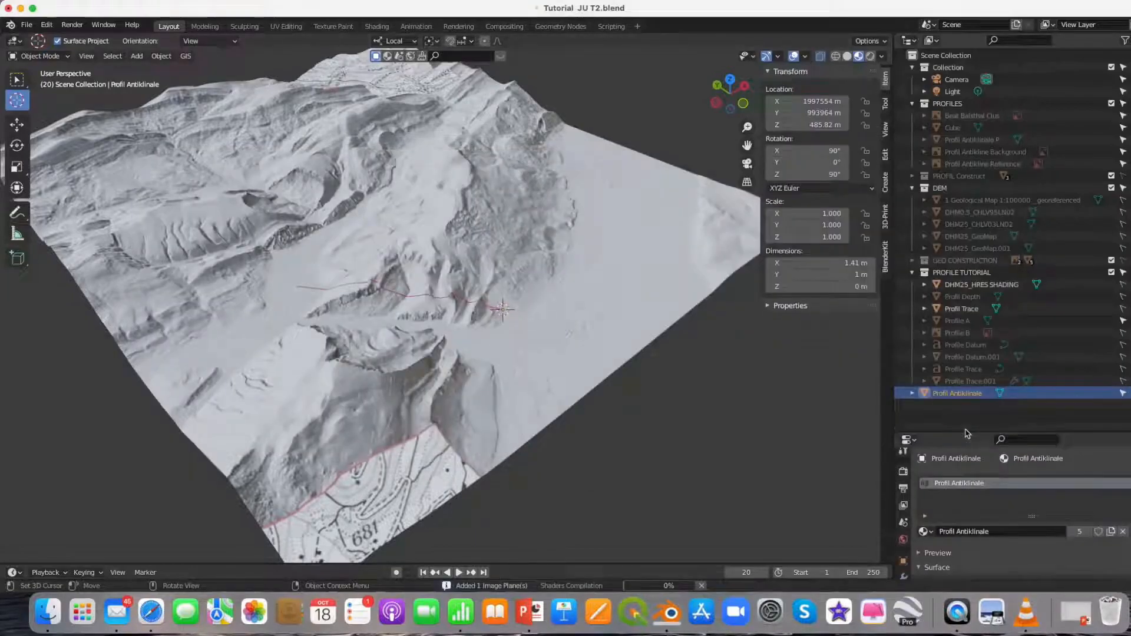
Snap the imported profile plane to the 3D cursor and scale it by 1000
{"action": "left_click", "coordinate": [162, 56]}
{"action": "mouse_move", "coordinate": [200, 131]}
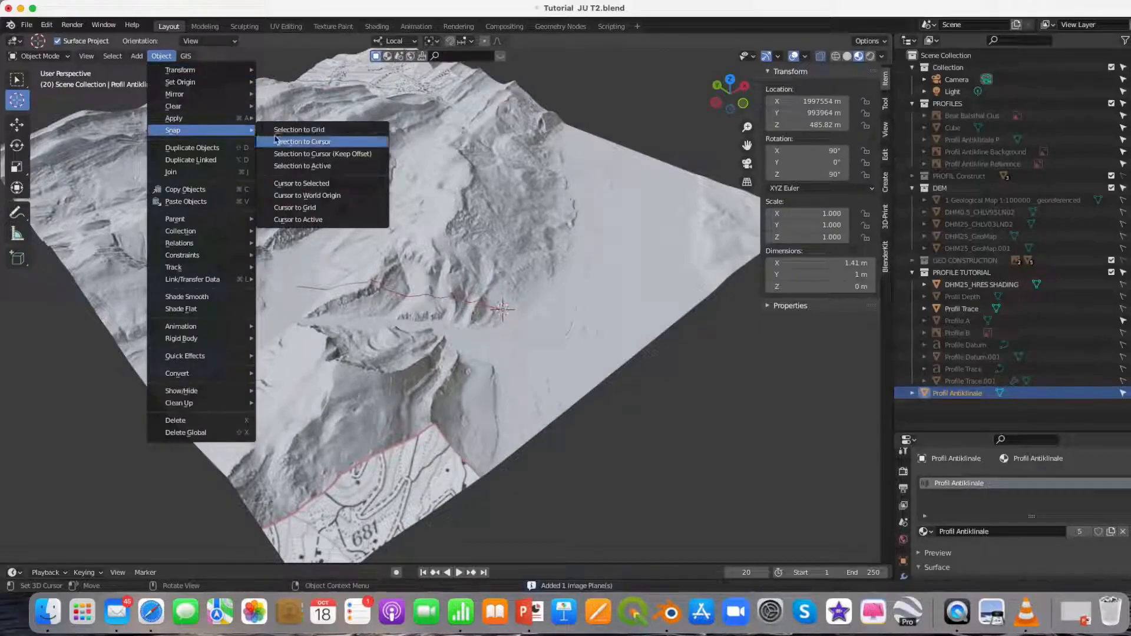
{"action": "left_click", "coordinate": [294, 143]}
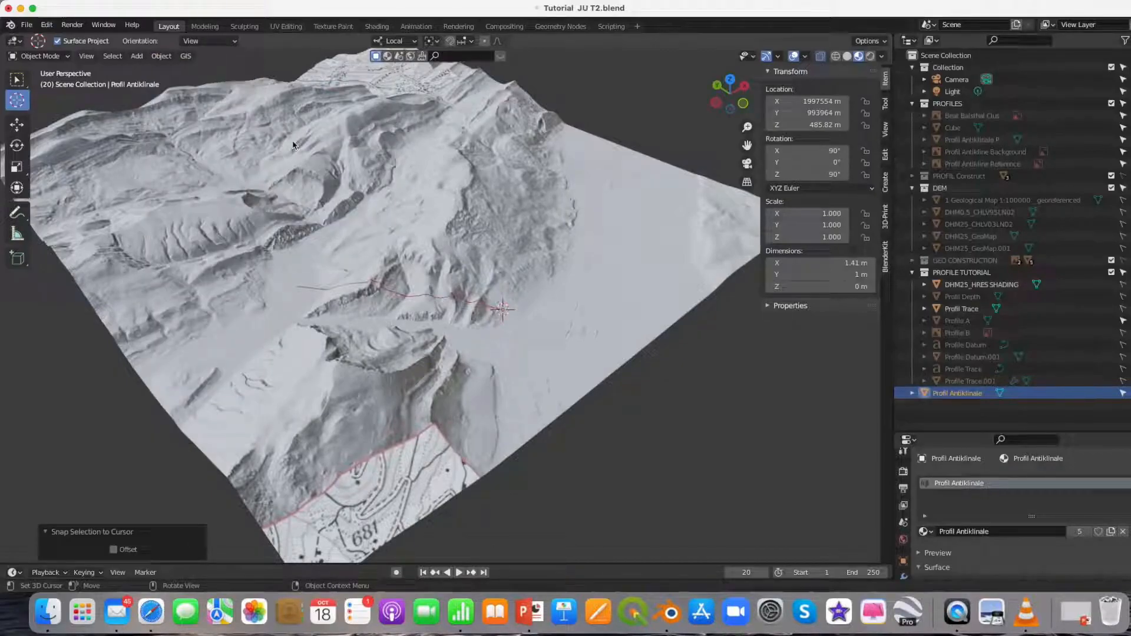
{"action": "type", "text": "s1000"}
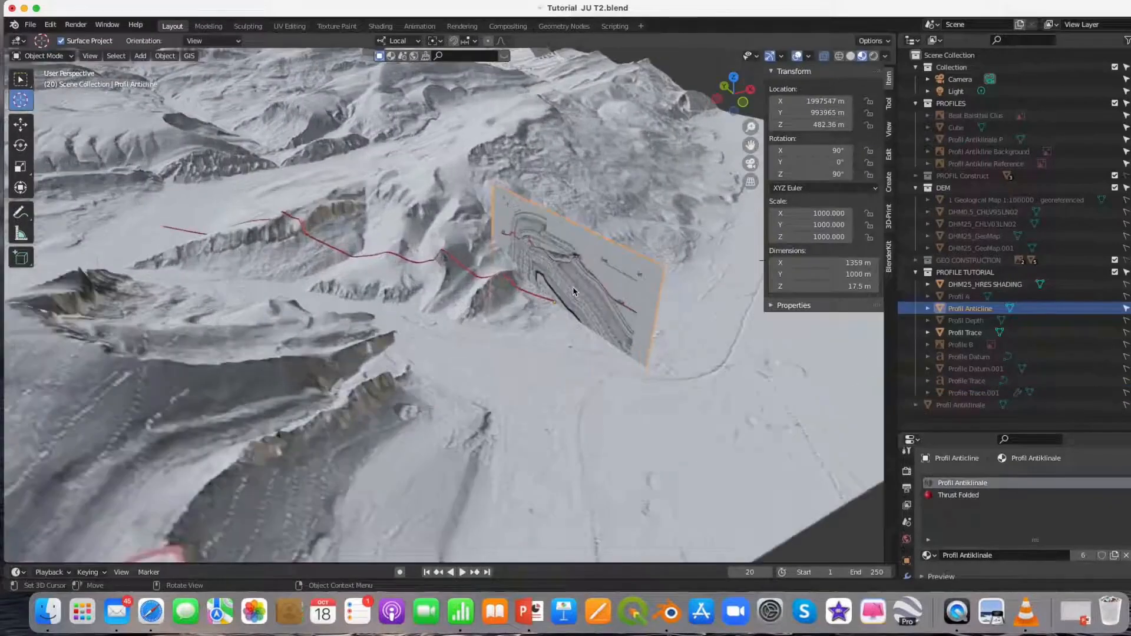
Move the profile plane along its local X axis and lower it to about Z 274.33 m so its profile line starts at the 3D cursor
{"action": "scroll", "coordinate": [573, 291], "scroll_direction": "up", "scroll_amount": 2}
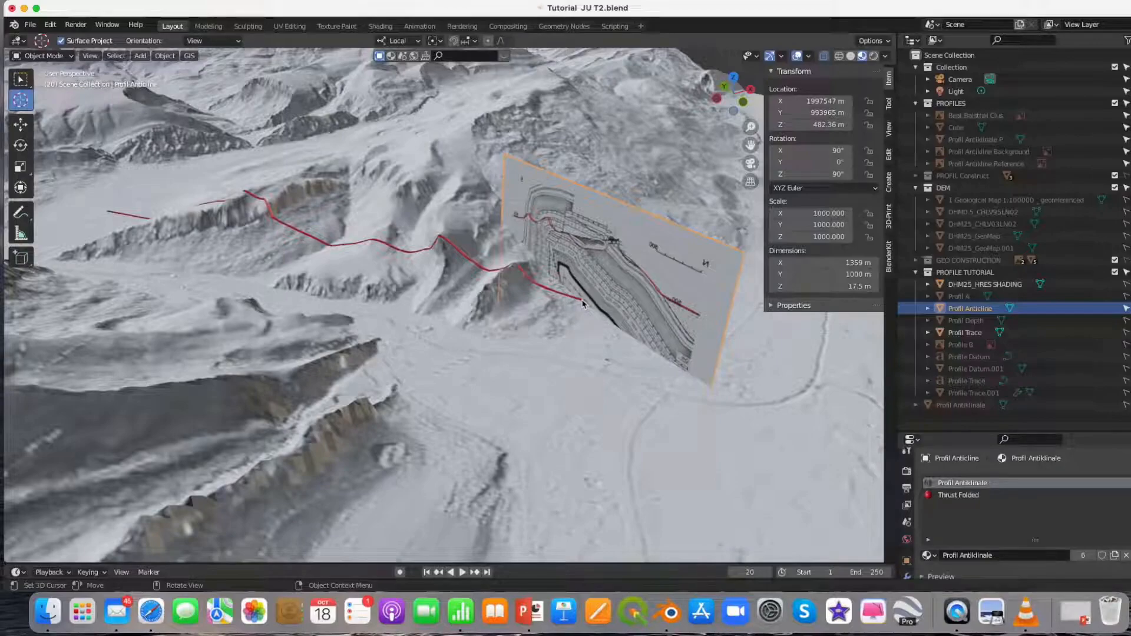
{"action": "left_click", "coordinate": [20, 79]}
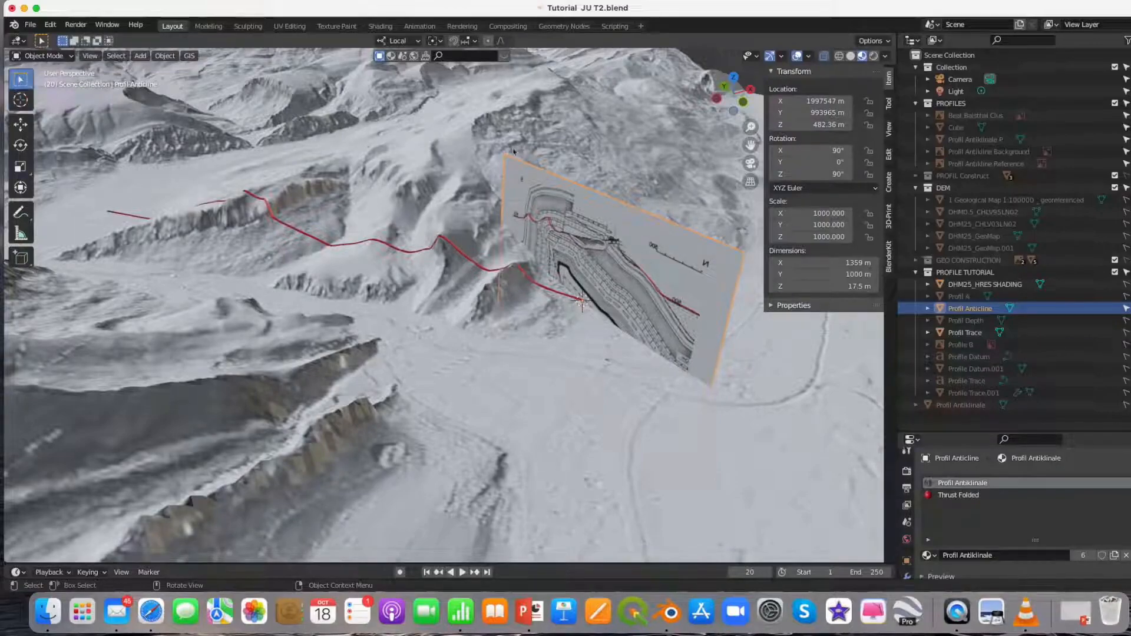
{"action": "left_click", "coordinate": [20, 124]}
{"action": "left_click_drag", "start_coordinate": [554, 290], "coordinate": [643, 373]}
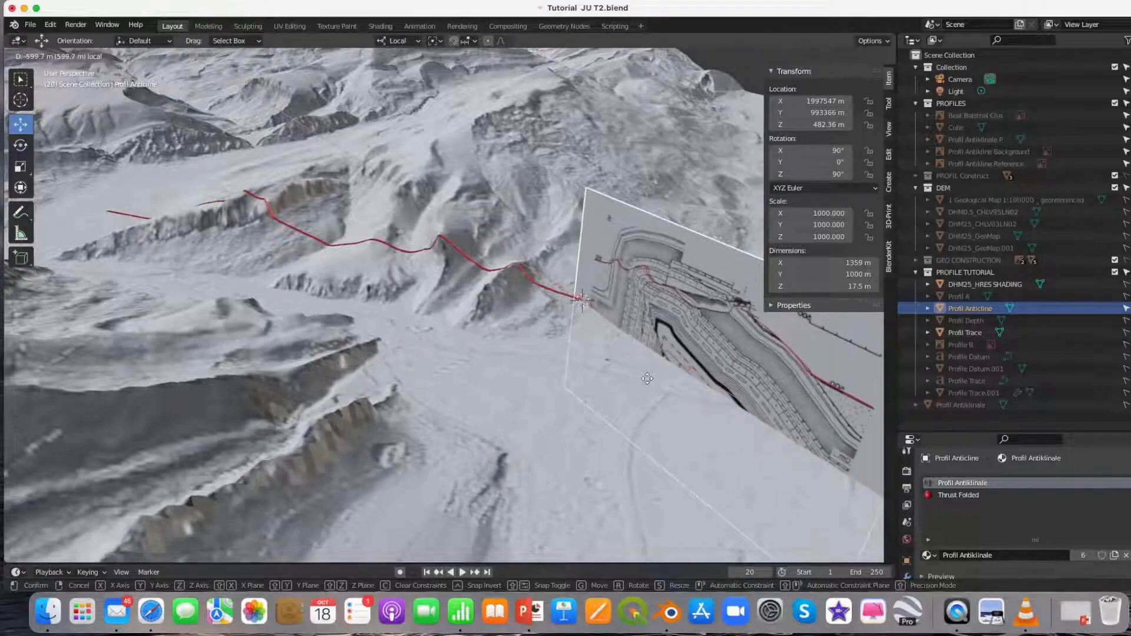
{"action": "left_click_drag", "start_coordinate": [701, 326], "coordinate": [641, 390]}
Fine-tune the profile plane's position by about 3.4 m along local X and about -4.92 m along local Z
{"action": "scroll", "coordinate": [648, 389], "scroll_direction": "up", "scroll_amount": 3}
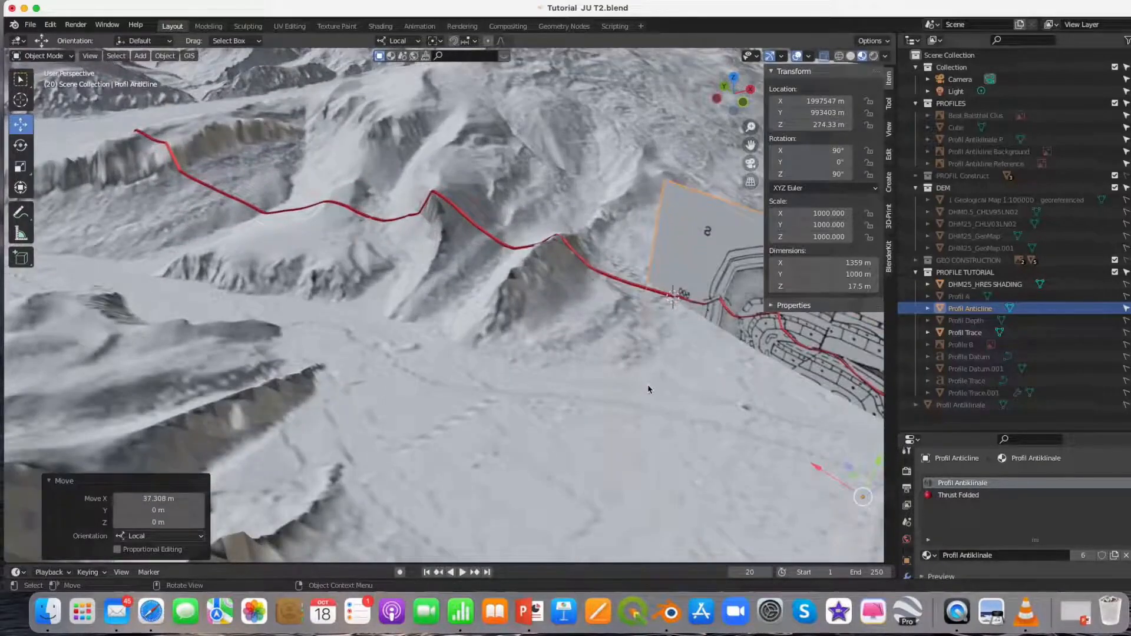
{"action": "middle_click_drag", "start_coordinate": [649, 385], "coordinate": [633, 389]}
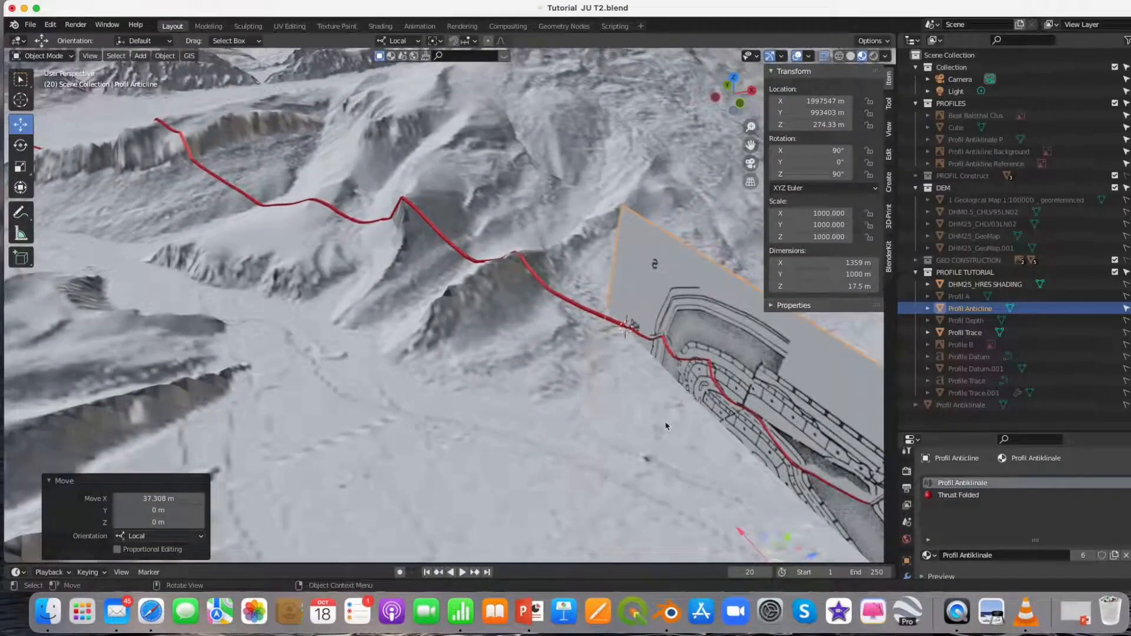
{"action": "key", "text": "g"}
{"action": "key", "text": "x"}
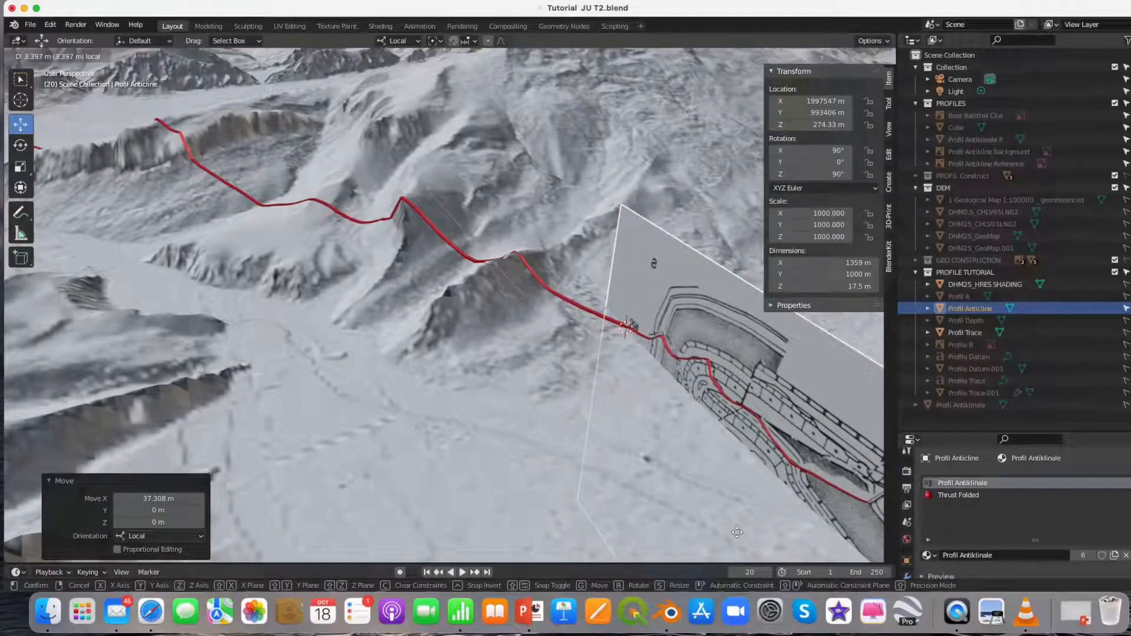
{"action": "left_click", "coordinate": [737, 533]}
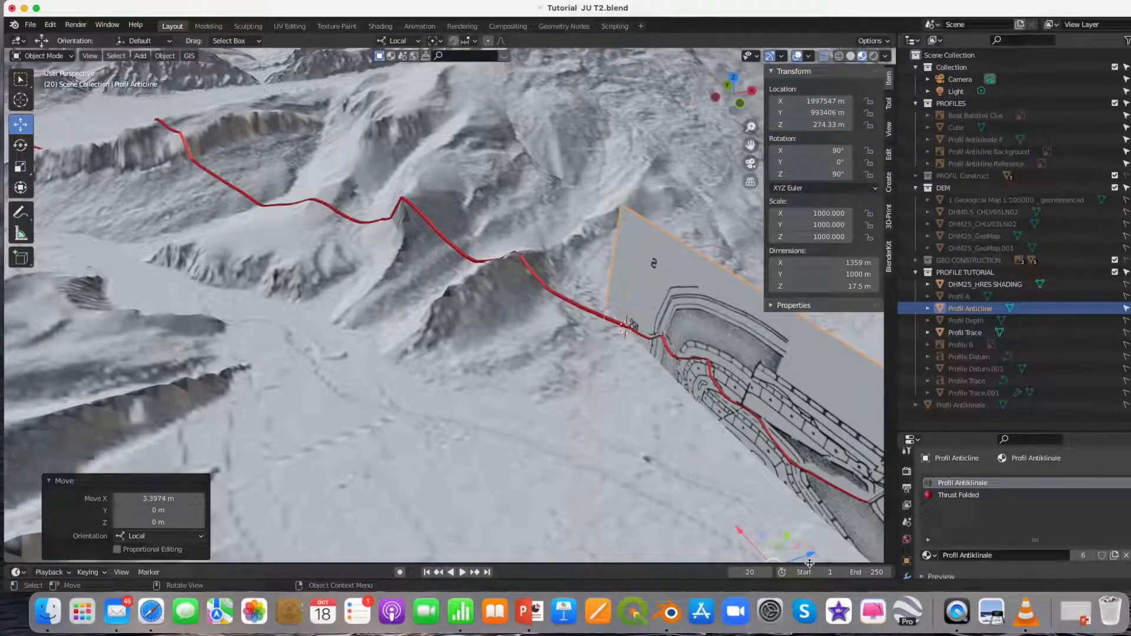
{"action": "key", "text": "g"}
{"action": "key", "text": "x"}
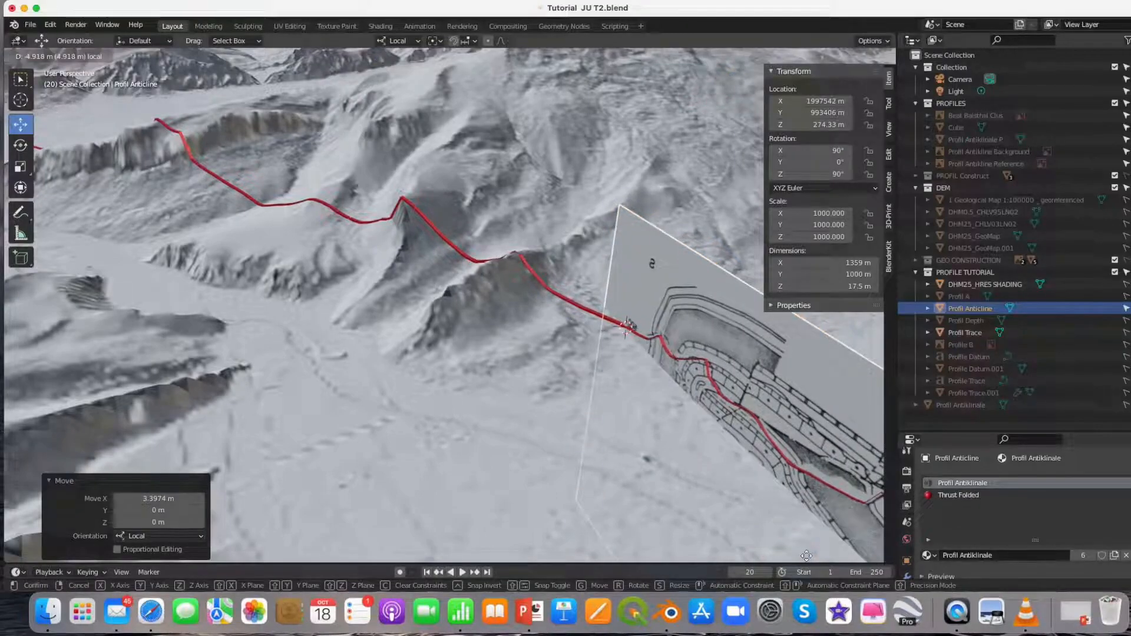
{"action": "left_click_drag", "start_coordinate": [808, 560], "coordinate": [808, 560]}
Set the transform pivot point to 3D Cursor and rotate the profile plane about -143° around its local Y axis, along the trace
{"action": "scroll", "coordinate": [771, 520], "scroll_direction": "down", "scroll_amount": 6}
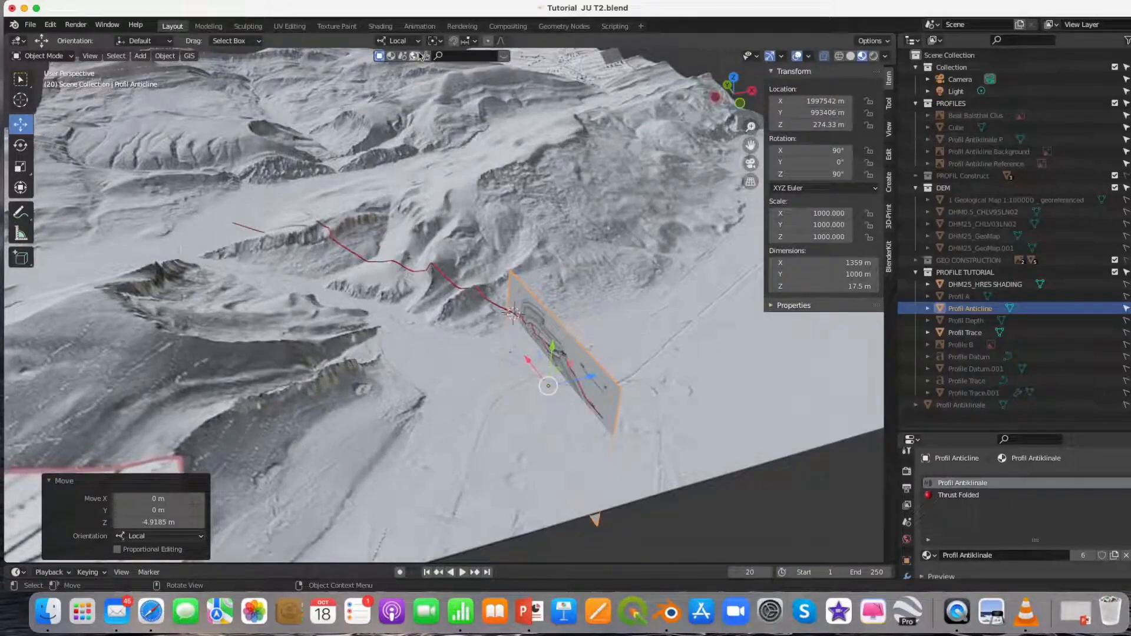
{"action": "left_click", "coordinate": [439, 44]}
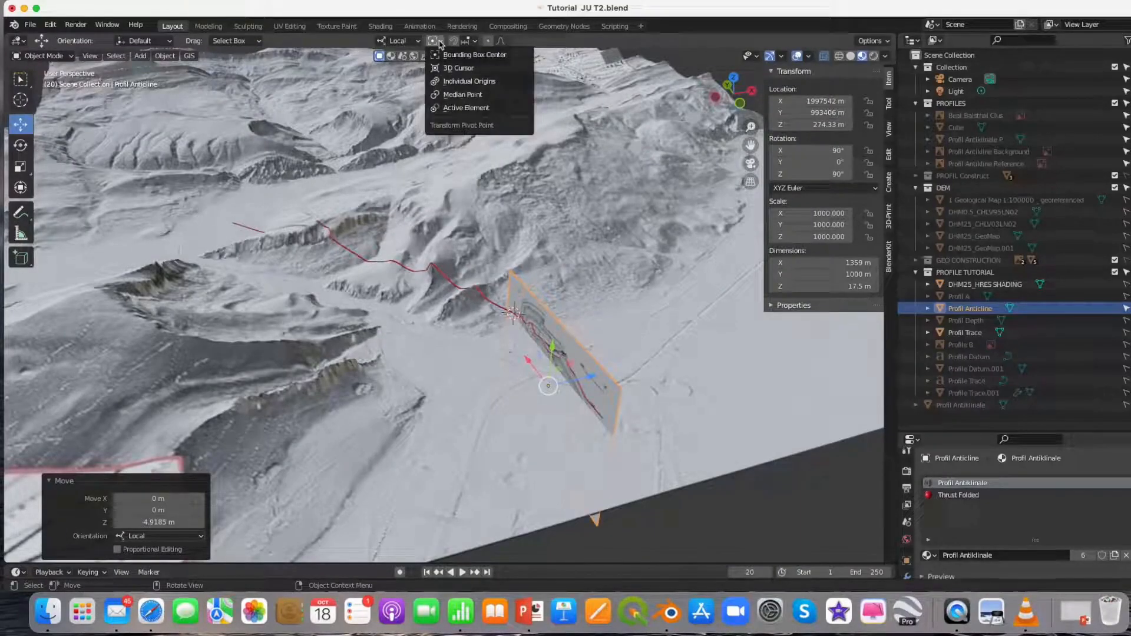
{"action": "left_click", "coordinate": [452, 68]}
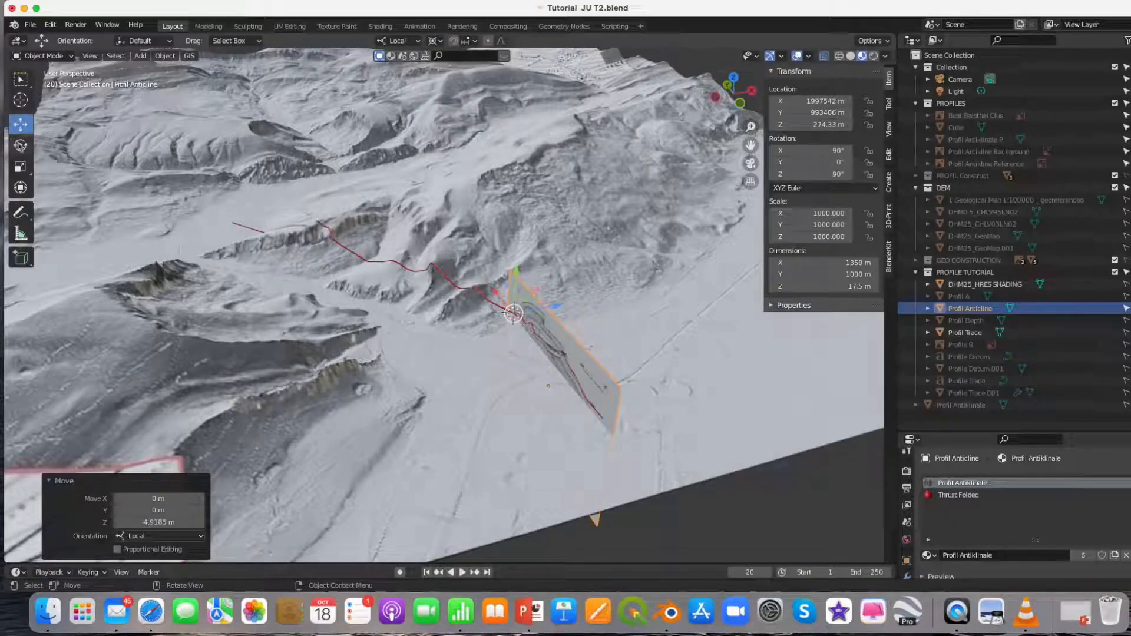
{"action": "left_click", "coordinate": [21, 147]}
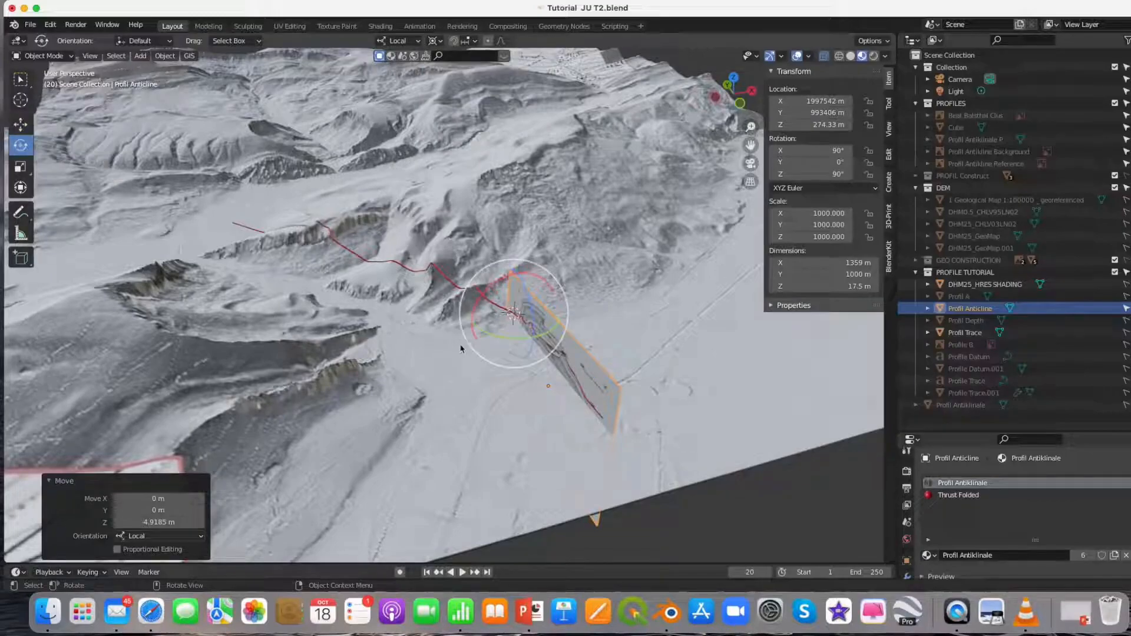
{"action": "left_click_drag", "start_coordinate": [557, 334], "coordinate": [484, 324]}
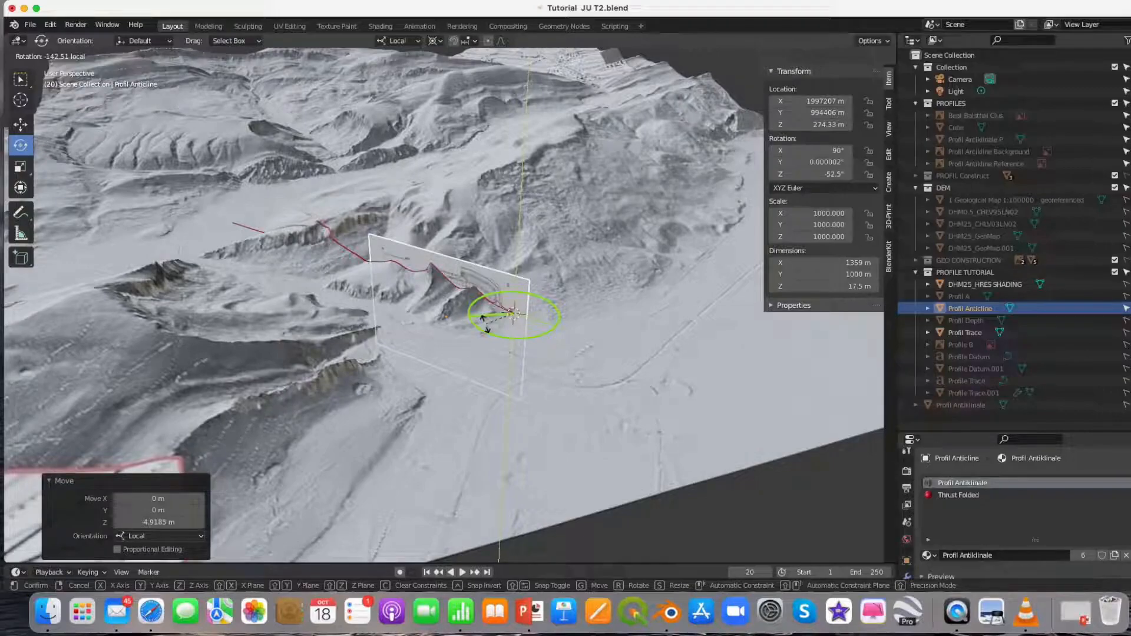
{"action": "left_click_drag", "start_coordinate": [484, 324], "coordinate": [484, 324]}
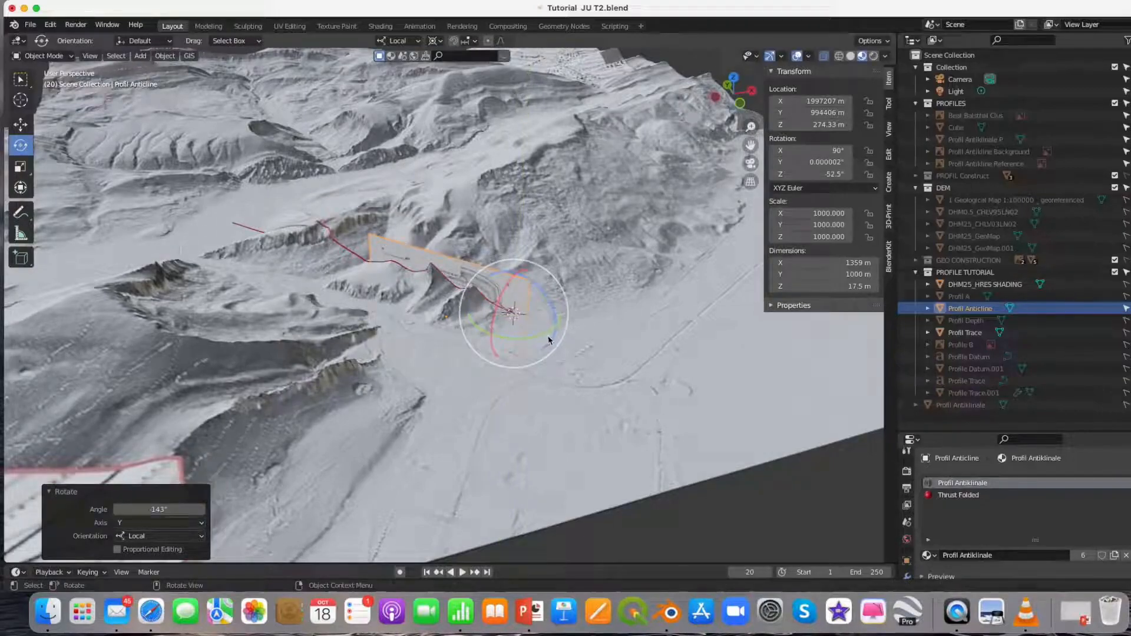
Scale the profile plane uniformly by about 2.462 to match the trace length, and adjust its height along local Y
{"action": "left_click", "coordinate": [21, 169]}
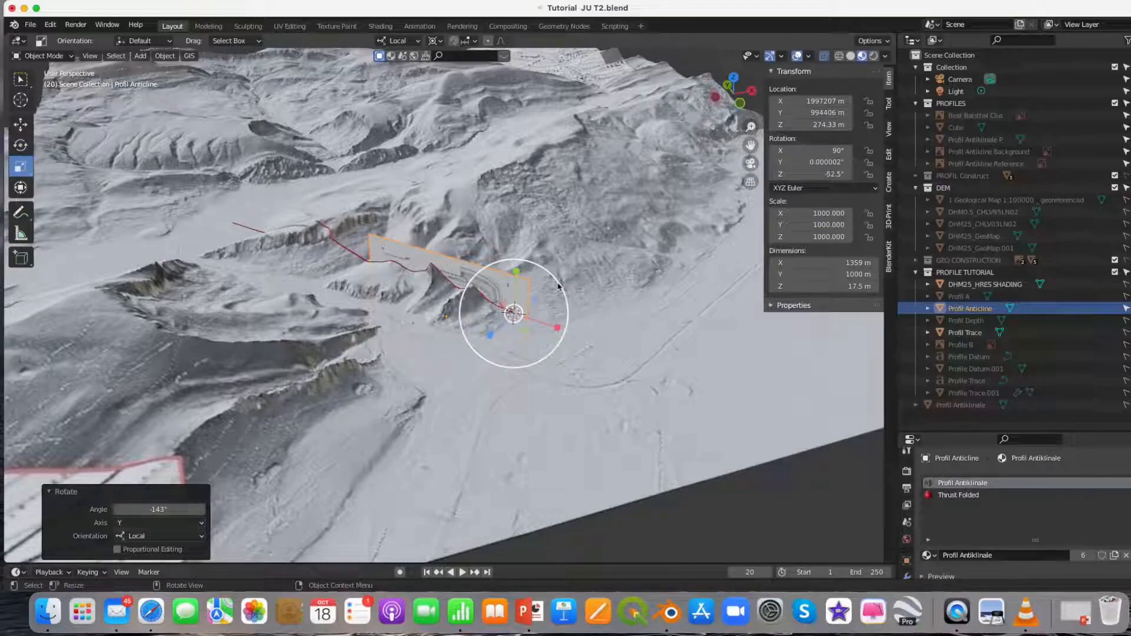
{"action": "left_click_drag", "start_coordinate": [559, 287], "coordinate": [650, 309]}
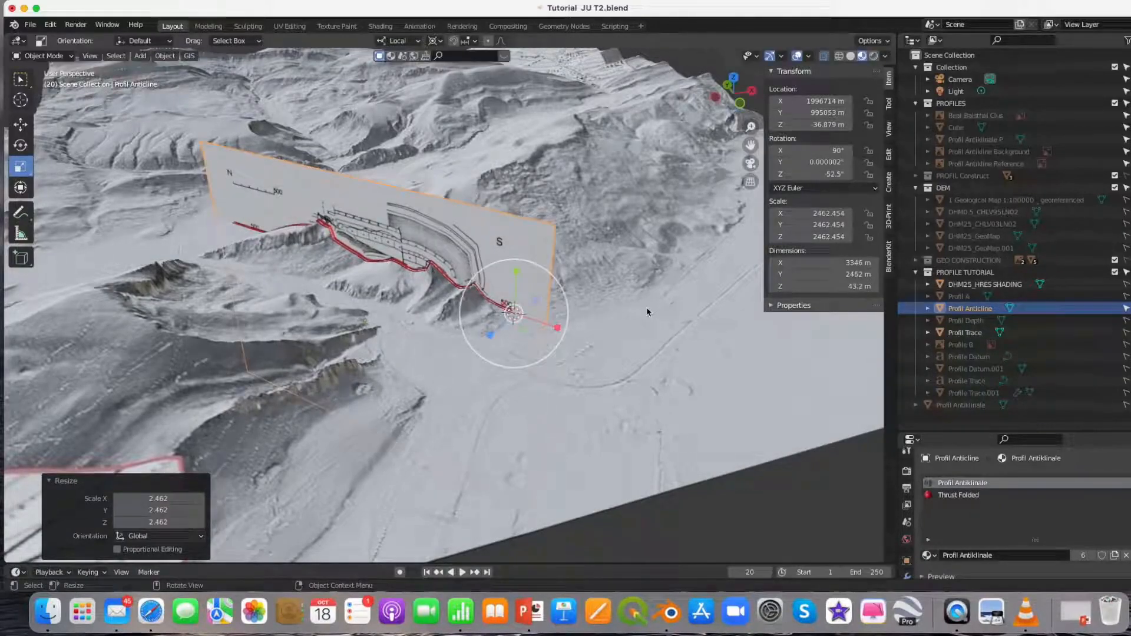
{"action": "left_click", "coordinate": [22, 126]}
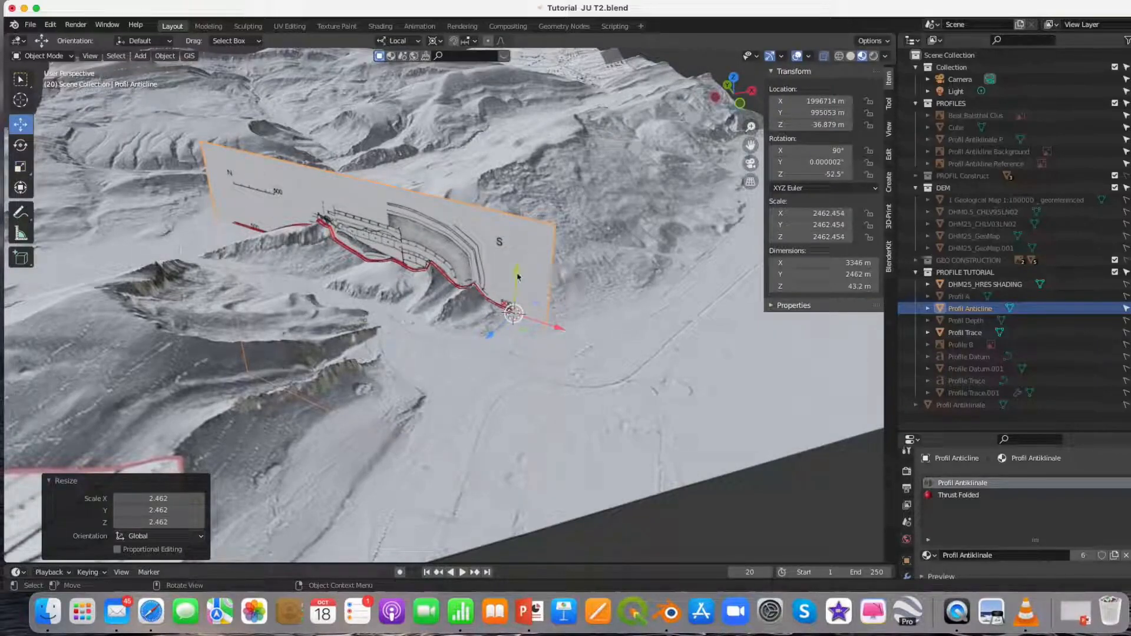
{"action": "left_click_drag", "start_coordinate": [519, 274], "coordinate": [516, 276]}
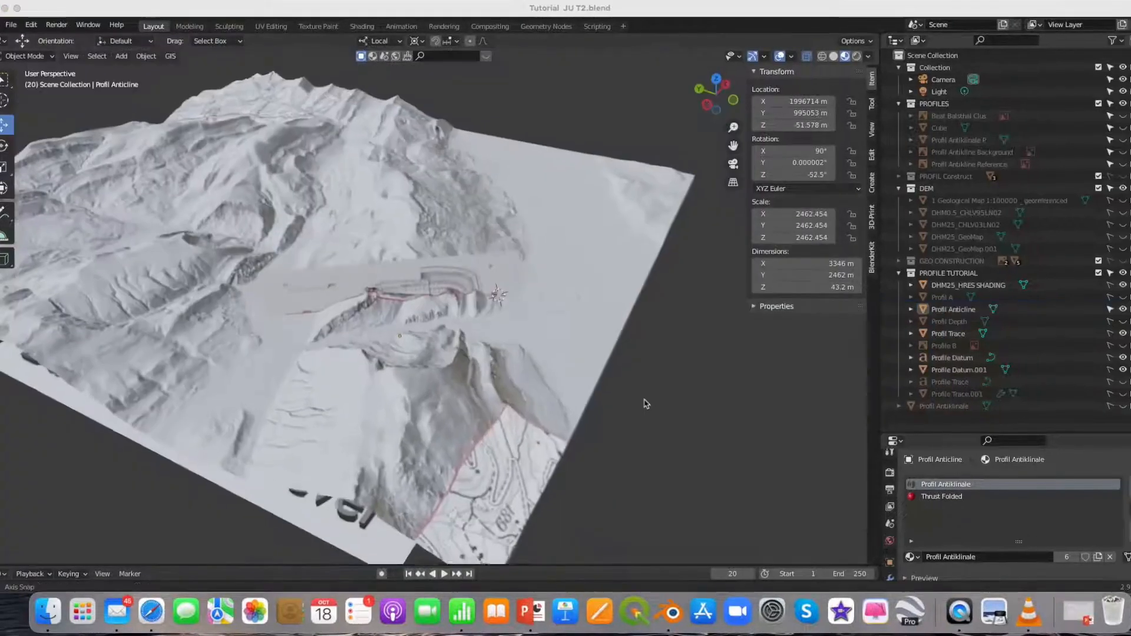
Place the 3D cursor at the 0 m mark on the southern side of the profile image, below the terrain
{"action": "middle_click_drag", "start_coordinate": [644, 400], "coordinate": [664, 361]}
{"action": "scroll", "coordinate": [542, 358], "scroll_direction": "up", "scroll_amount": 3}
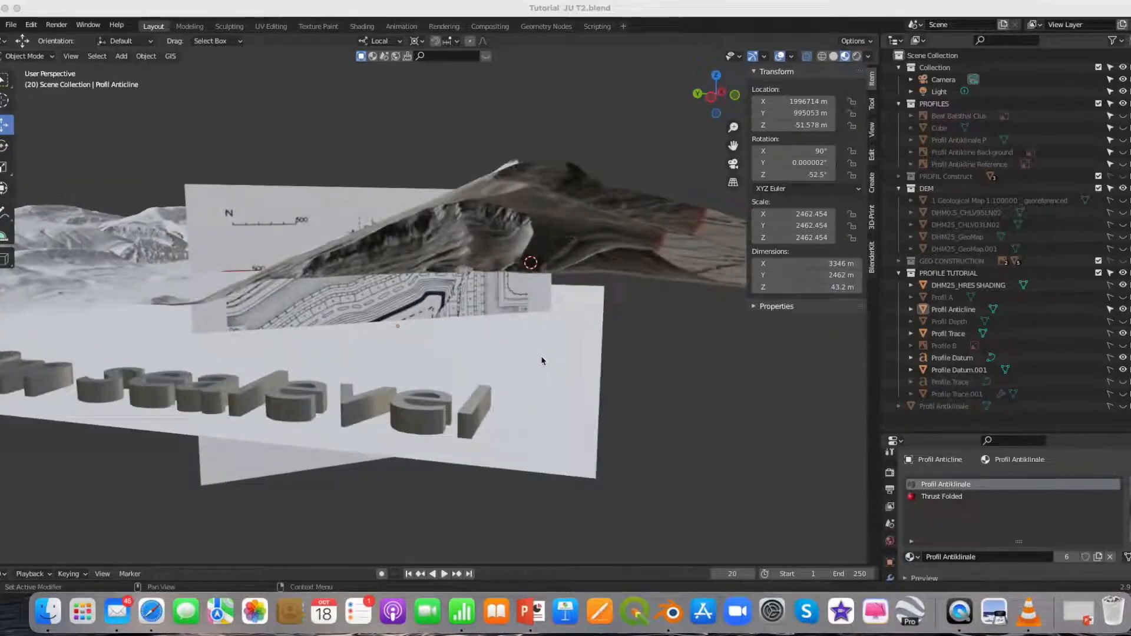
{"action": "scroll", "coordinate": [542, 361], "scroll_direction": "up", "scroll_amount": 4}
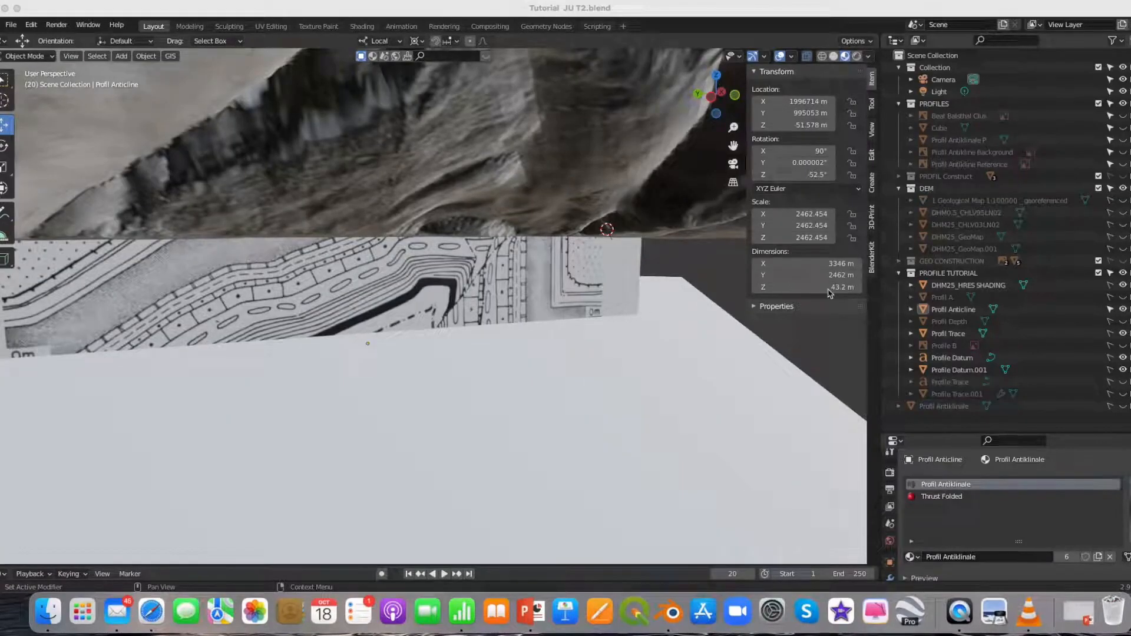
{"action": "scroll", "coordinate": [636, 358], "scroll_direction": "down", "scroll_amount": 4}
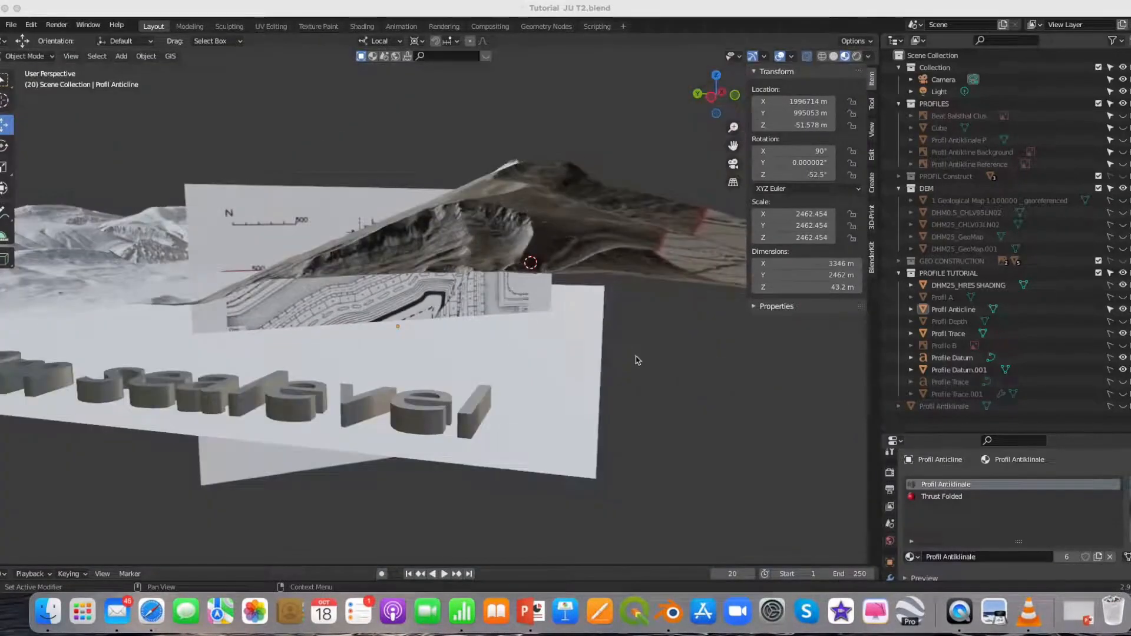
{"action": "middle_click_drag", "start_coordinate": [631, 354], "coordinate": [627, 367]}
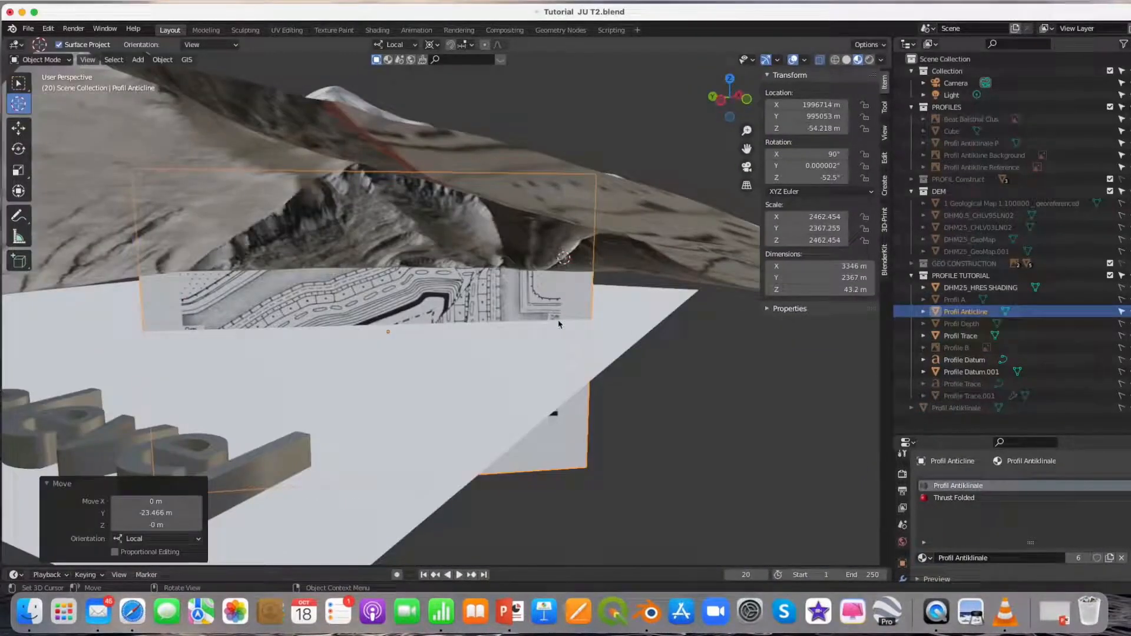
{"action": "left_click", "coordinate": [558, 321]}
Scale the profile plane by about 1.026 along its local Y axis around the 3D cursor, and deselect it
{"action": "middle_click_drag", "start_coordinate": [422, 277], "coordinate": [422, 290]}
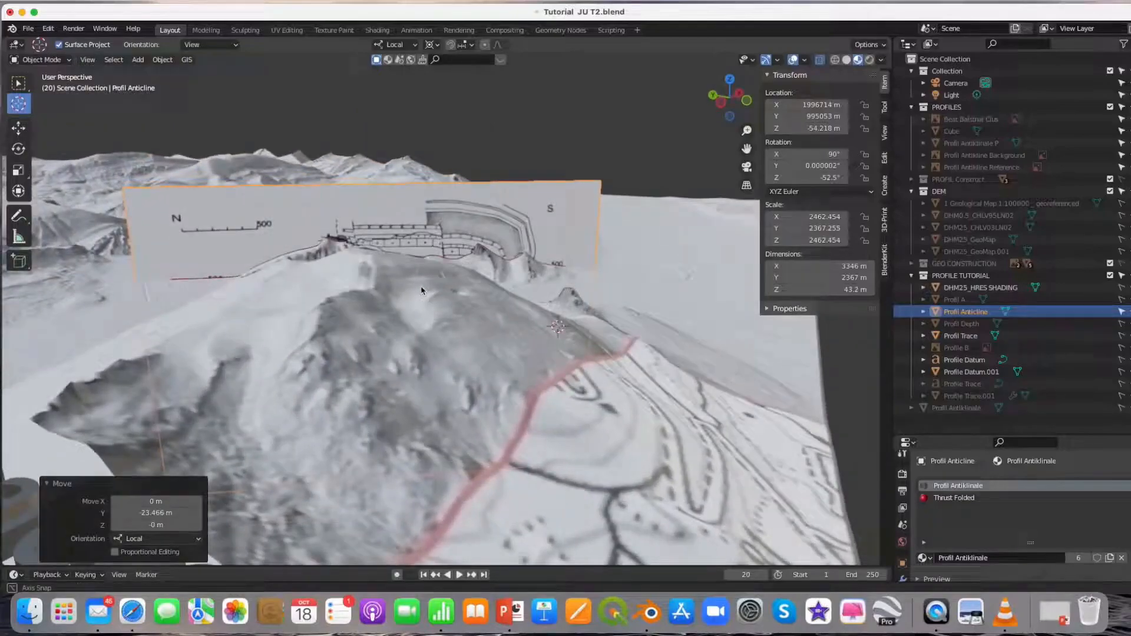
{"action": "left_click", "coordinate": [18, 171]}
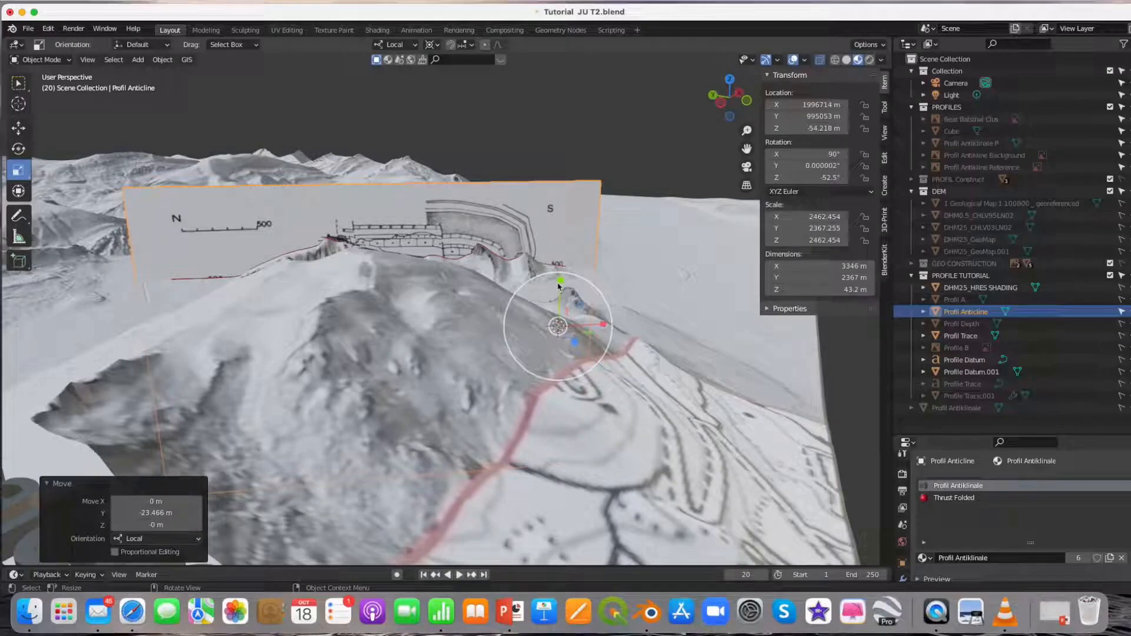
{"action": "mouse_move", "coordinate": [559, 285]}
{"action": "left_mouse_down"}
{"action": "mouse_move", "coordinate": [556, 270]}
{"action": "mouse_move", "coordinate": [557, 280]}
{"action": "left_mouse_up"}
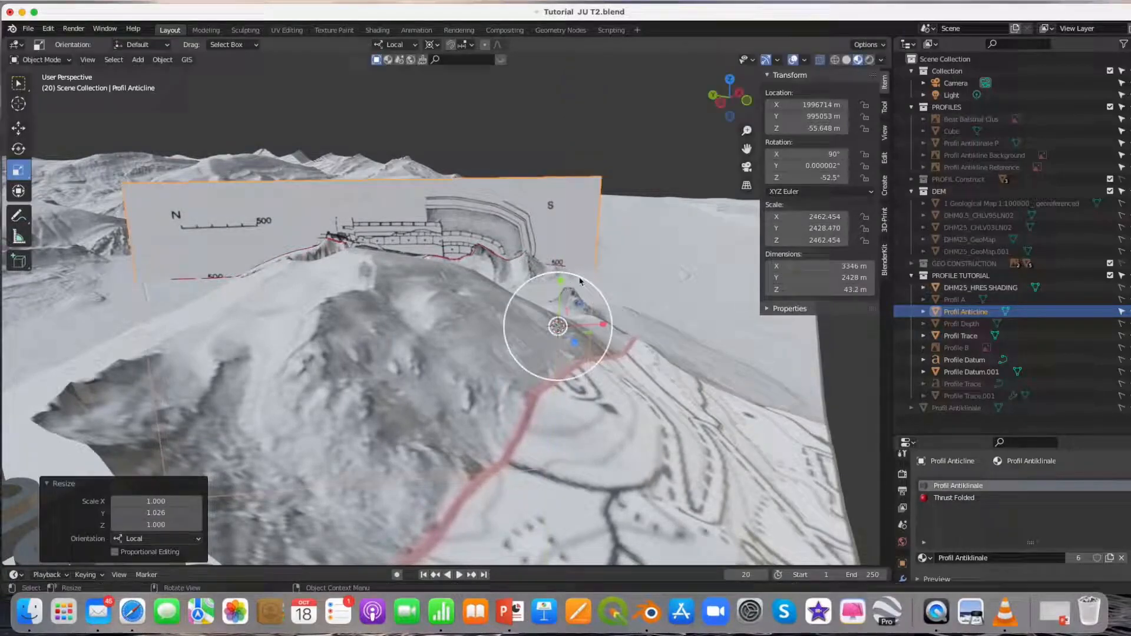
{"action": "middle_click_drag", "start_coordinate": [658, 308], "coordinate": [660, 403]}
{"action": "left_click", "coordinate": [668, 414]}
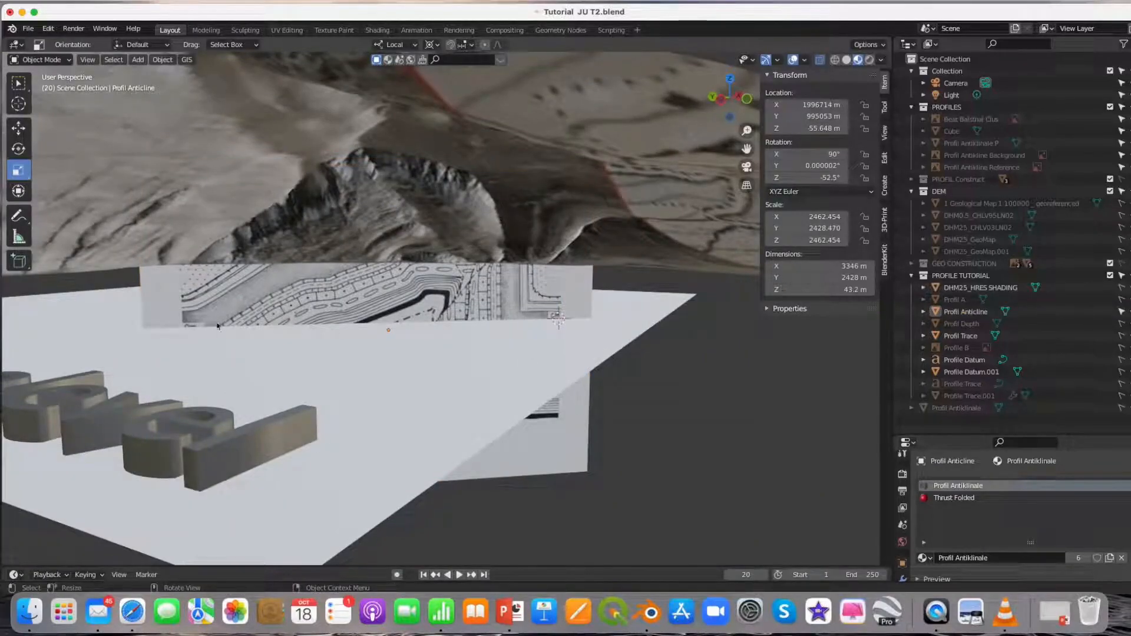
{"action": "middle_click_drag", "start_coordinate": [455, 326], "coordinate": [456, 343]}
{"action": "scroll", "coordinate": [455, 342], "scroll_direction": "down", "scroll_amount": 4}
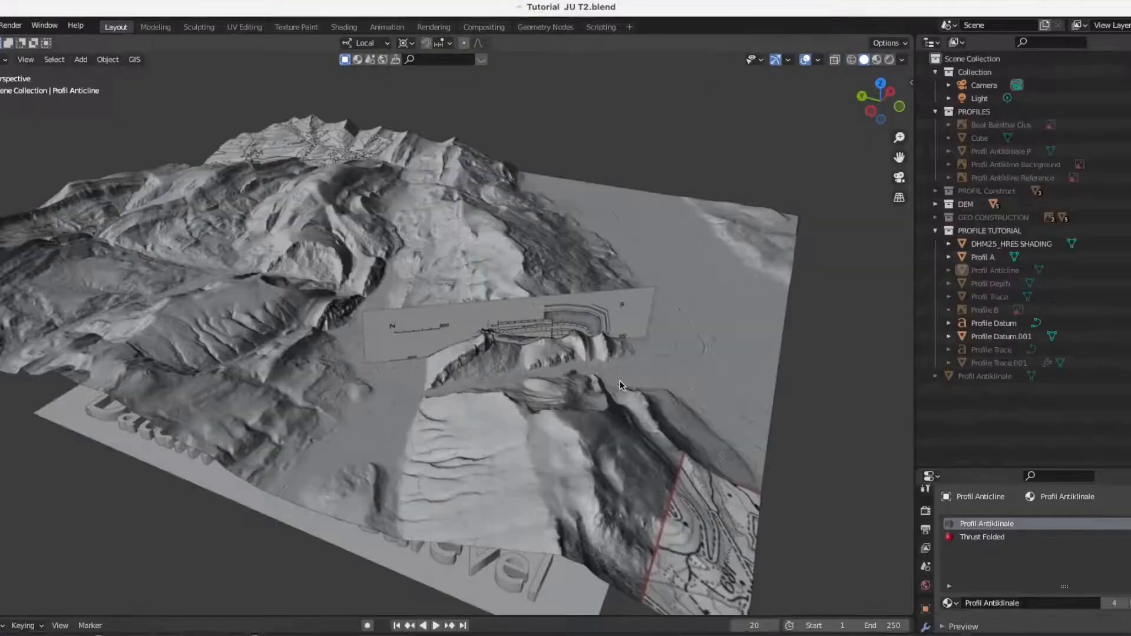
Show the Profile B cross-section image and hide the Profile Datum objects to compare both profiles in the terrain
{"action": "middle_click_drag", "start_coordinate": [628, 352], "coordinate": [664, 397]}
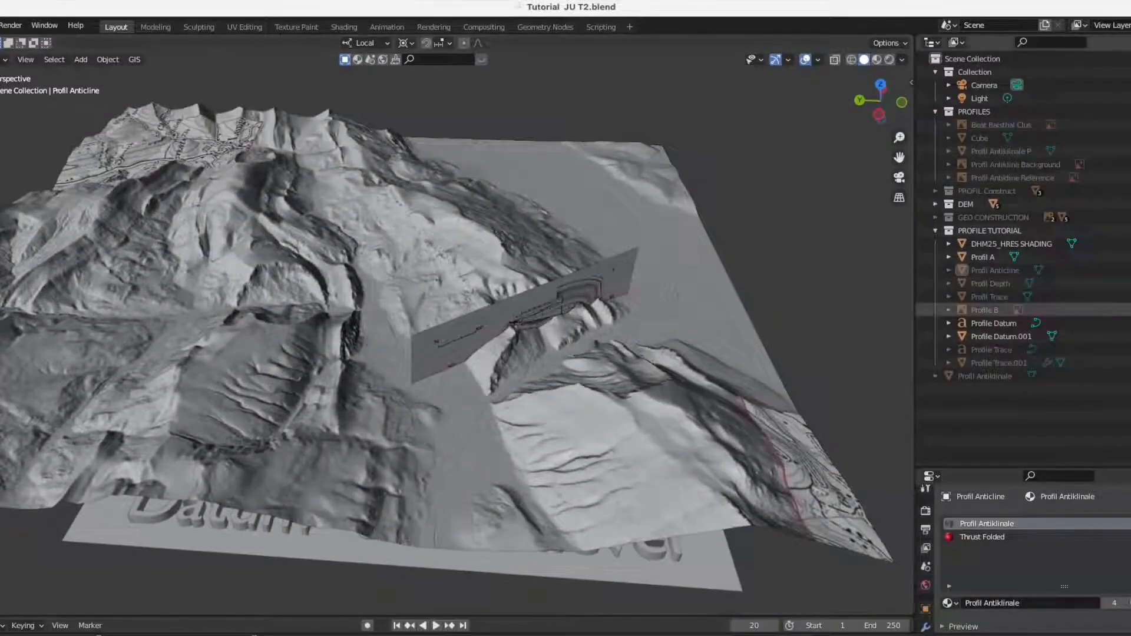
{"action": "left_click", "coordinate": [1130, 310]}
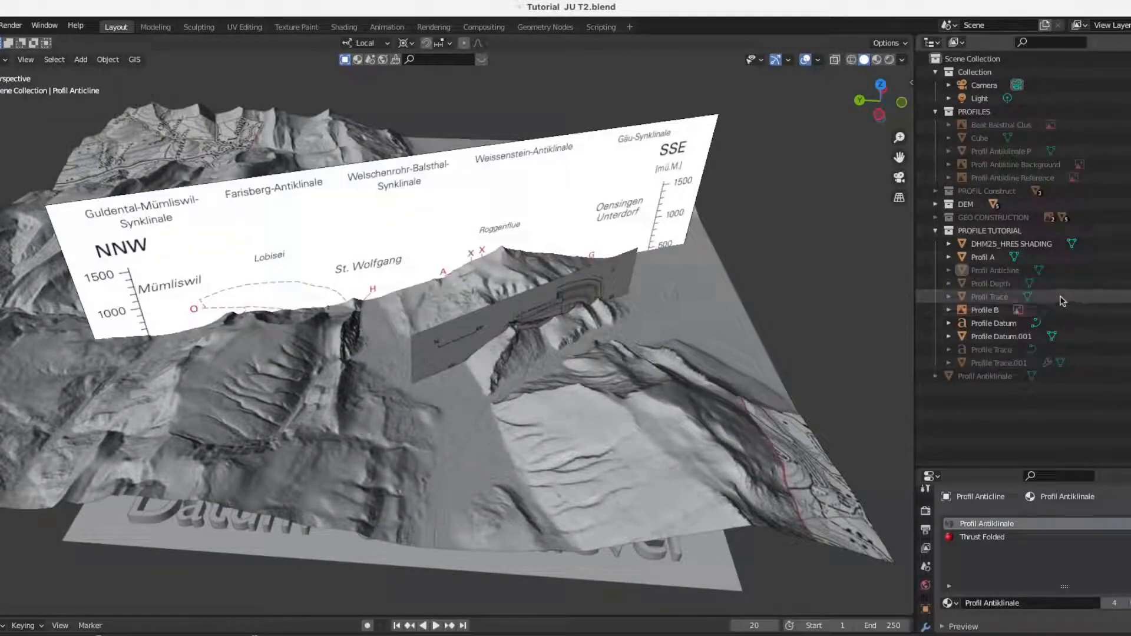
{"action": "left_click", "coordinate": [1130, 243]}
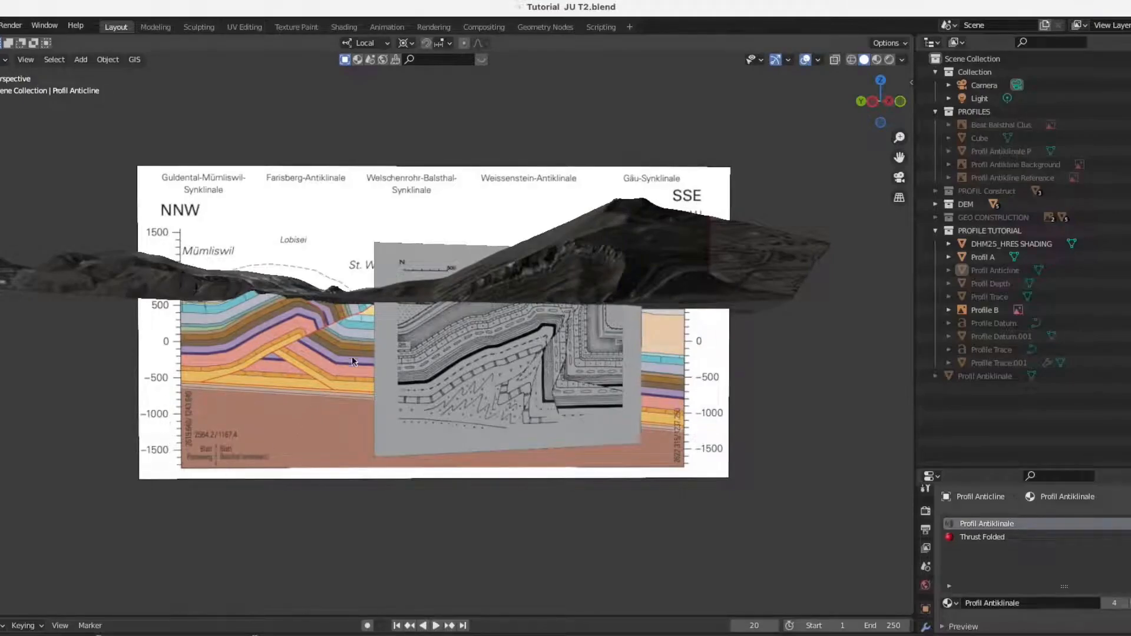
{"action": "middle_click_drag", "start_coordinate": [351, 348], "coordinate": [400, 396]}
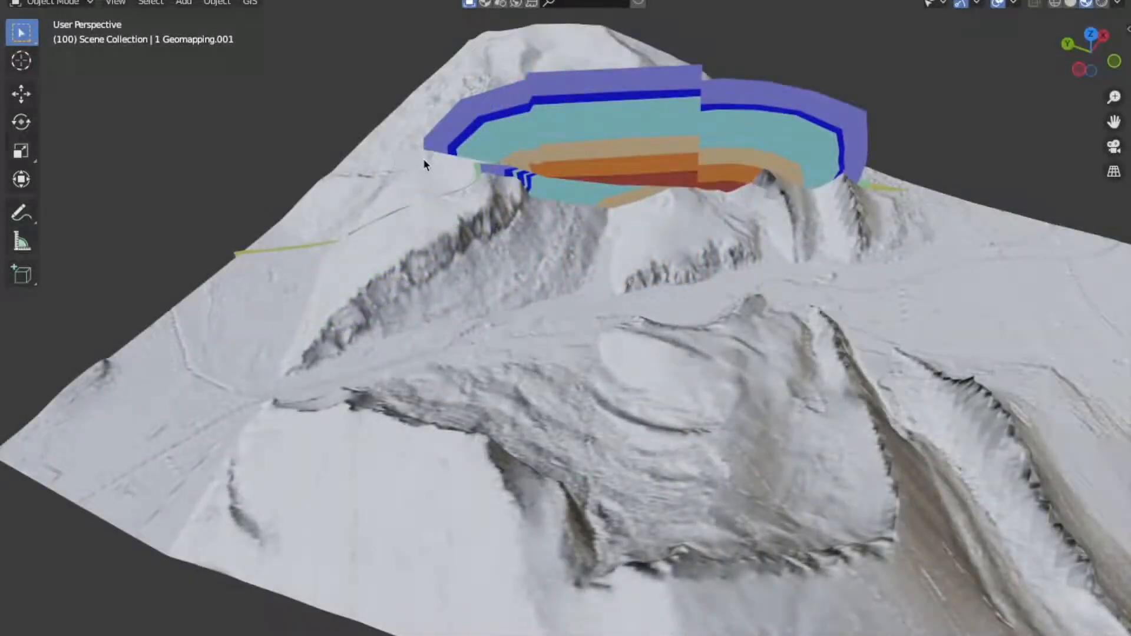
Select the Geomapping terrain mesh and switch it to Edit Mode
{"action": "left_click", "coordinate": [407, 152]}
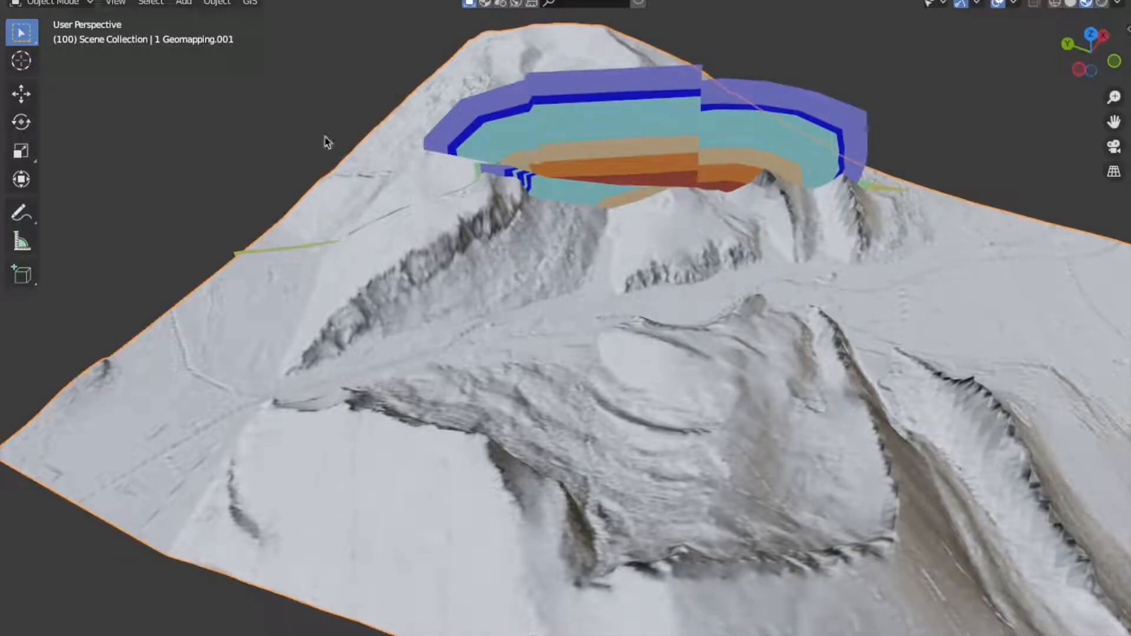
{"action": "left_click", "coordinate": [59, 4]}
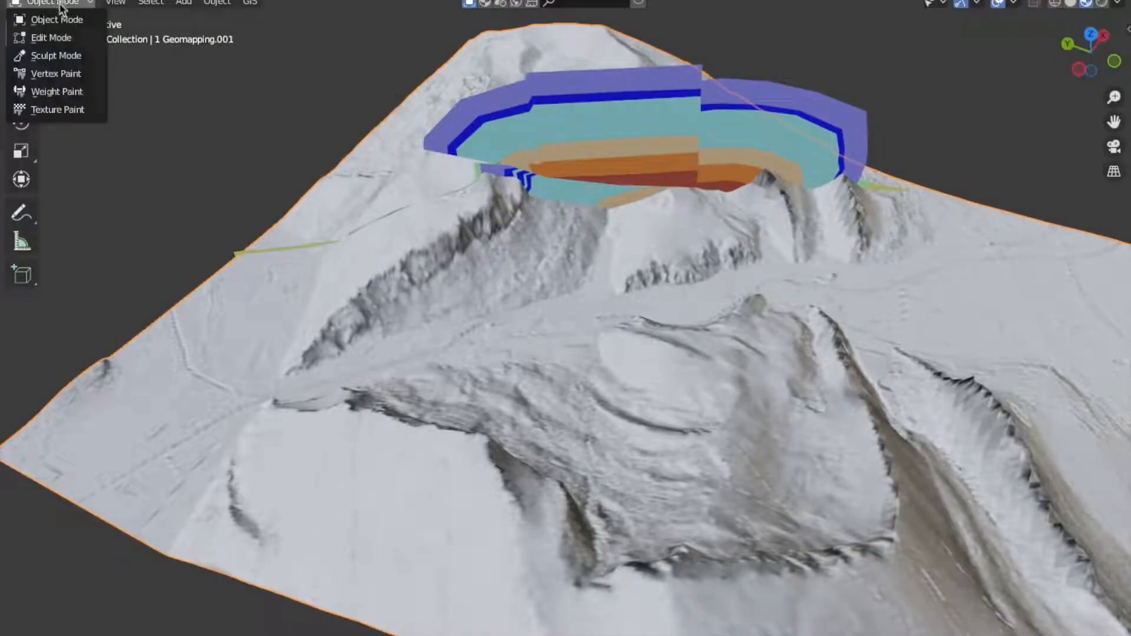
{"action": "left_click", "coordinate": [53, 37]}
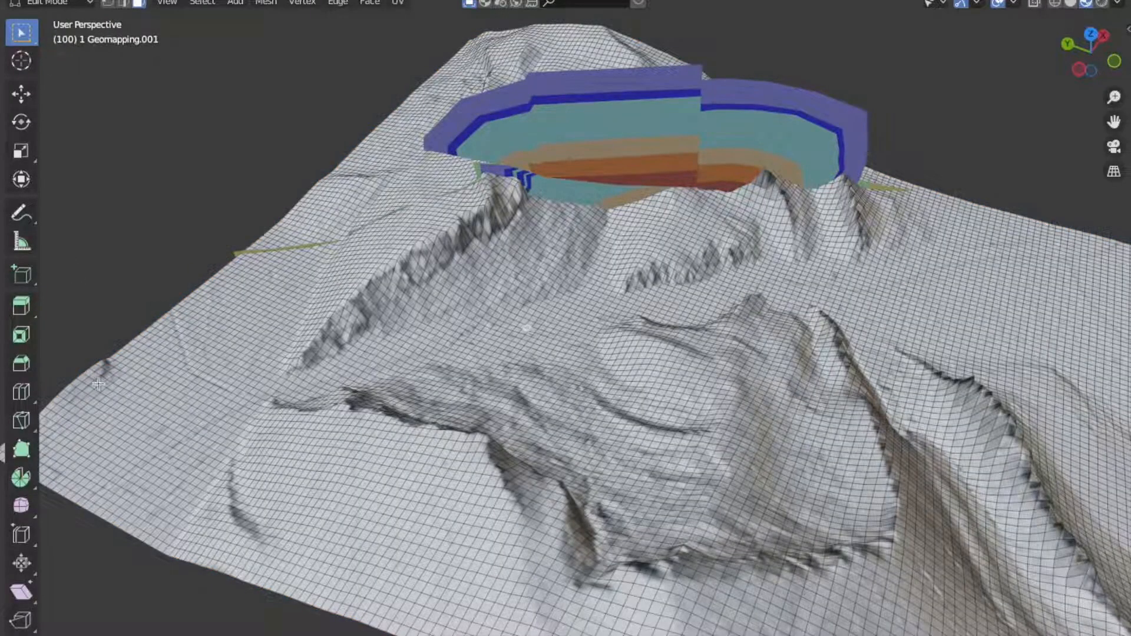
Knife-cut the lower formation boundary into the terrain mesh, from the layer contact at the profile down the slope towards the valley
{"action": "left_click", "coordinate": [22, 427]}
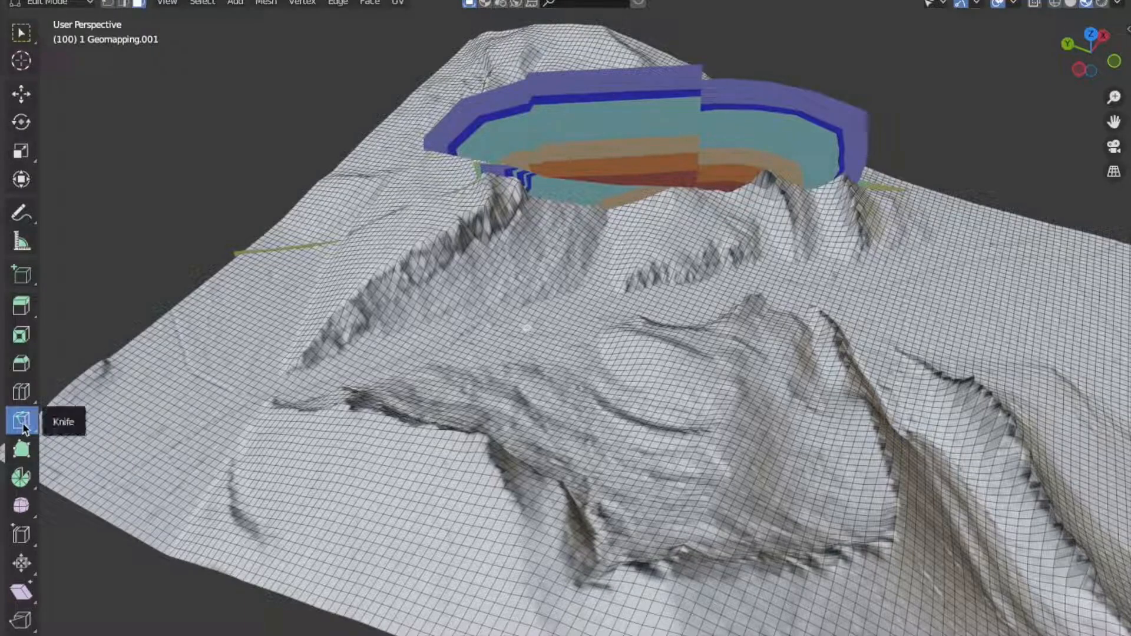
{"action": "left_click", "coordinate": [595, 205]}
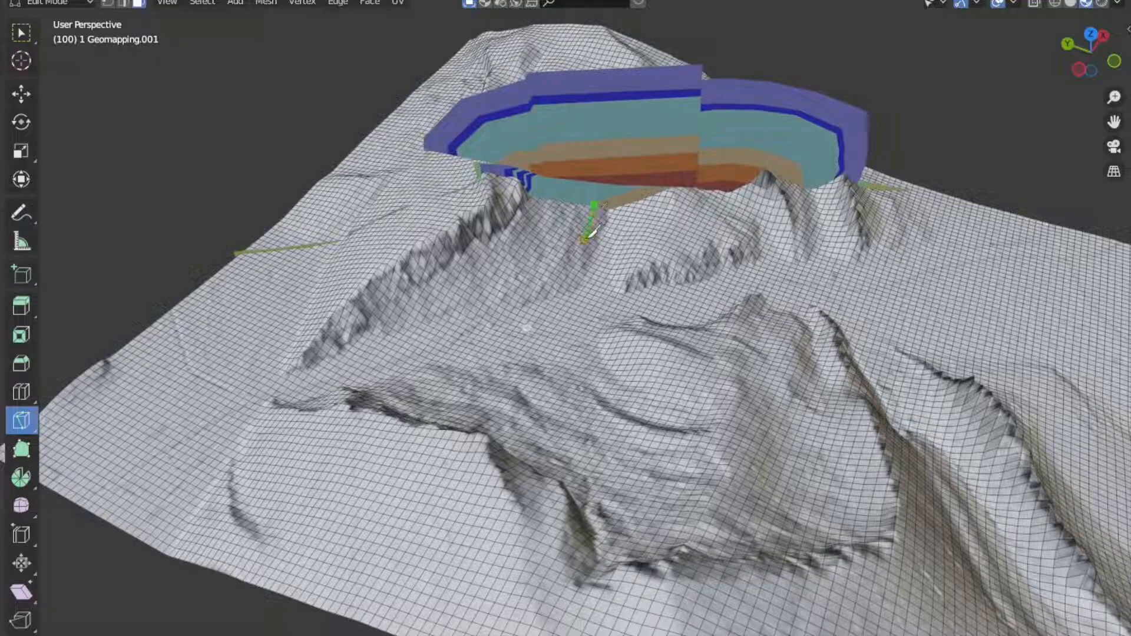
{"action": "left_click", "coordinate": [584, 239]}
{"action": "left_click", "coordinate": [581, 240]}
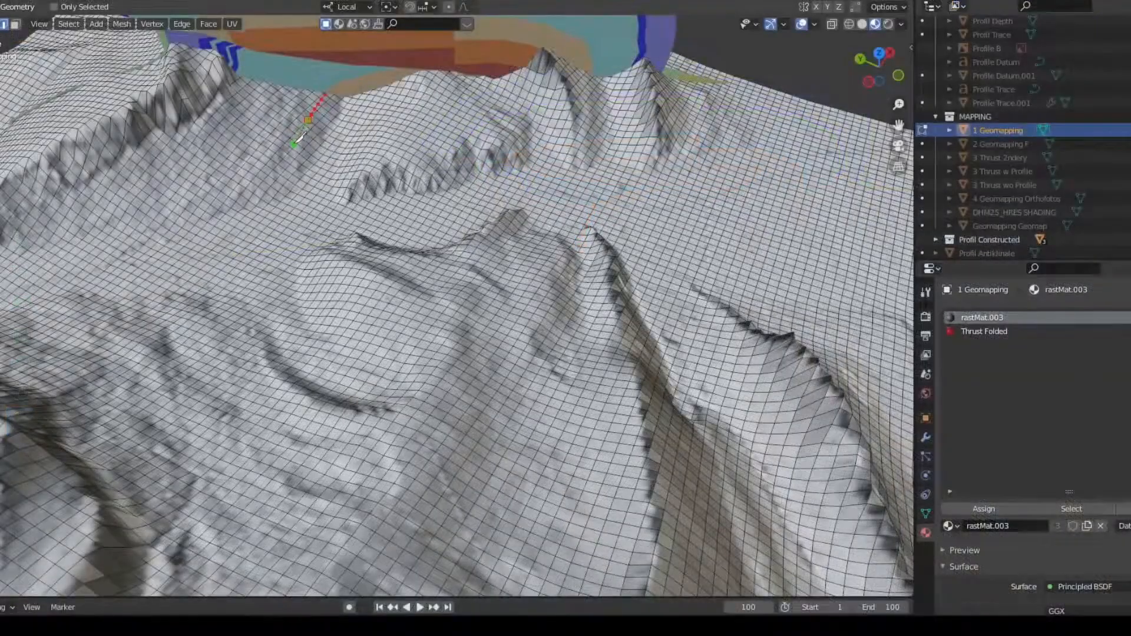
{"action": "left_click", "coordinate": [293, 144]}
{"action": "left_click", "coordinate": [281, 166]}
{"action": "left_click", "coordinate": [227, 194]}
{"action": "left_click", "coordinate": [207, 202]}
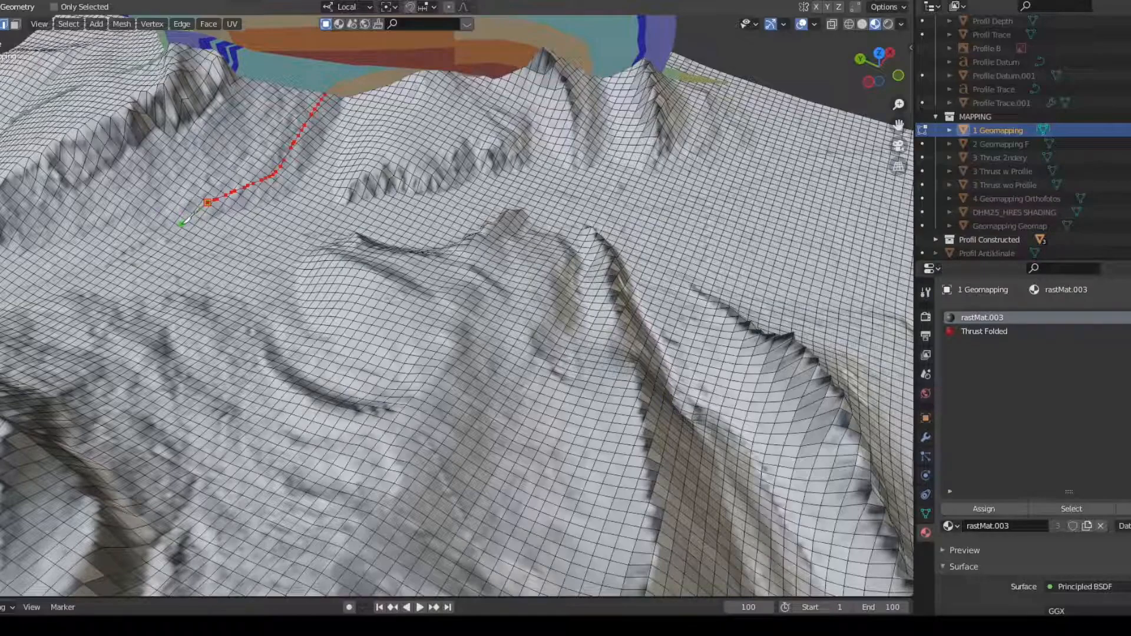
{"action": "left_click", "coordinate": [180, 227]}
{"action": "key", "text": "Return"}
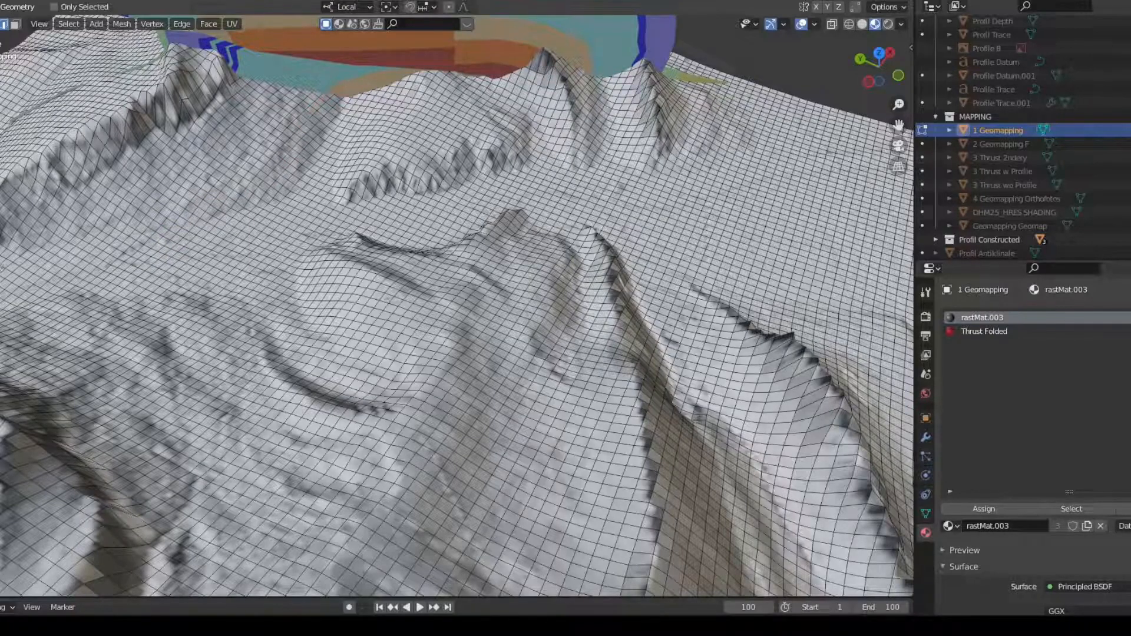
Knife-cut the upper formation boundary into the terrain mesh, from the profile along the foot of the cliffs
{"action": "left_click", "coordinate": [347, 51]}
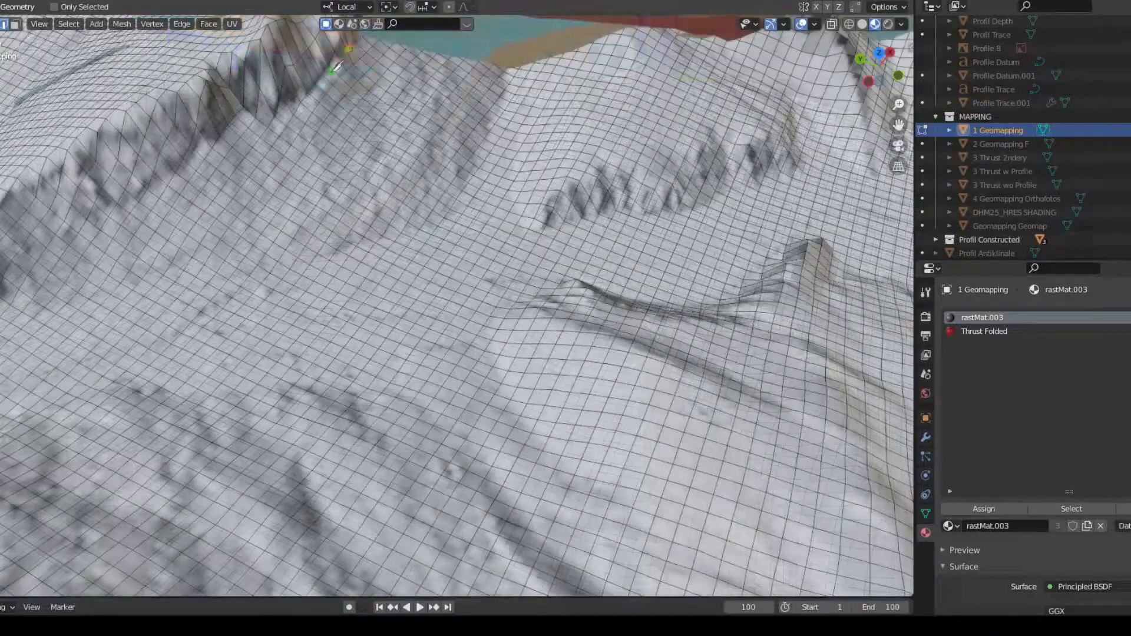
{"action": "left_click", "coordinate": [332, 72]}
{"action": "left_click", "coordinate": [309, 97]}
{"action": "left_click", "coordinate": [292, 105]}
{"action": "left_click", "coordinate": [272, 120]}
{"action": "key", "text": "Return"}
Use Select Circle to select all terrain faces between the two knife-cut boundaries, adding the missed faces along the edges
{"action": "left_click_drag", "start_coordinate": [236, 125], "coordinate": [12, 277]}
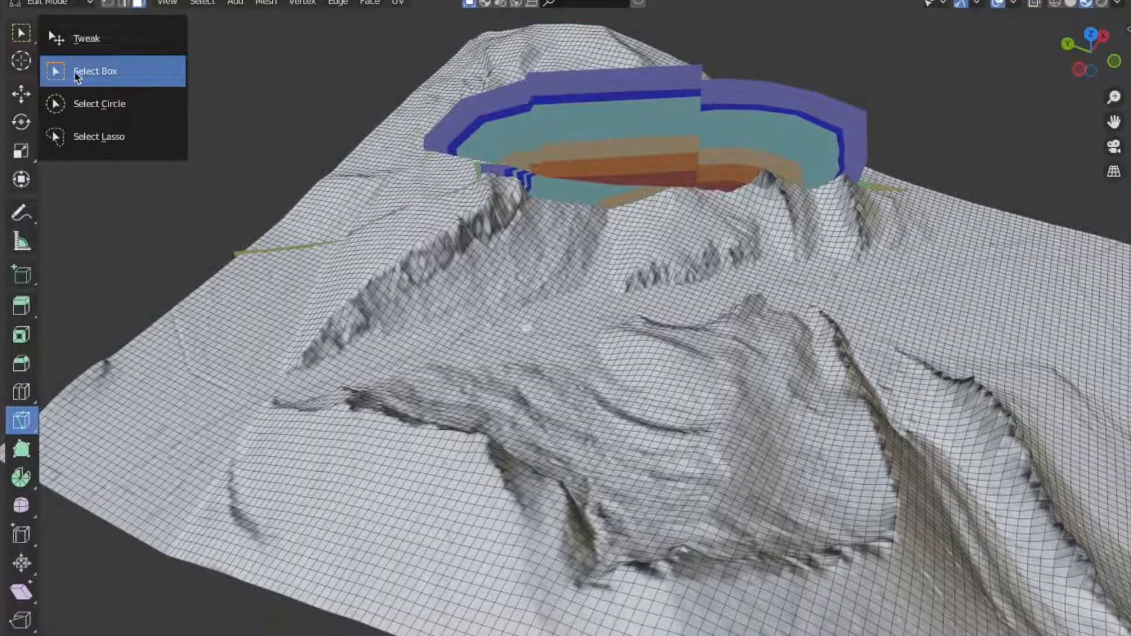
{"action": "left_click", "coordinate": [89, 104]}
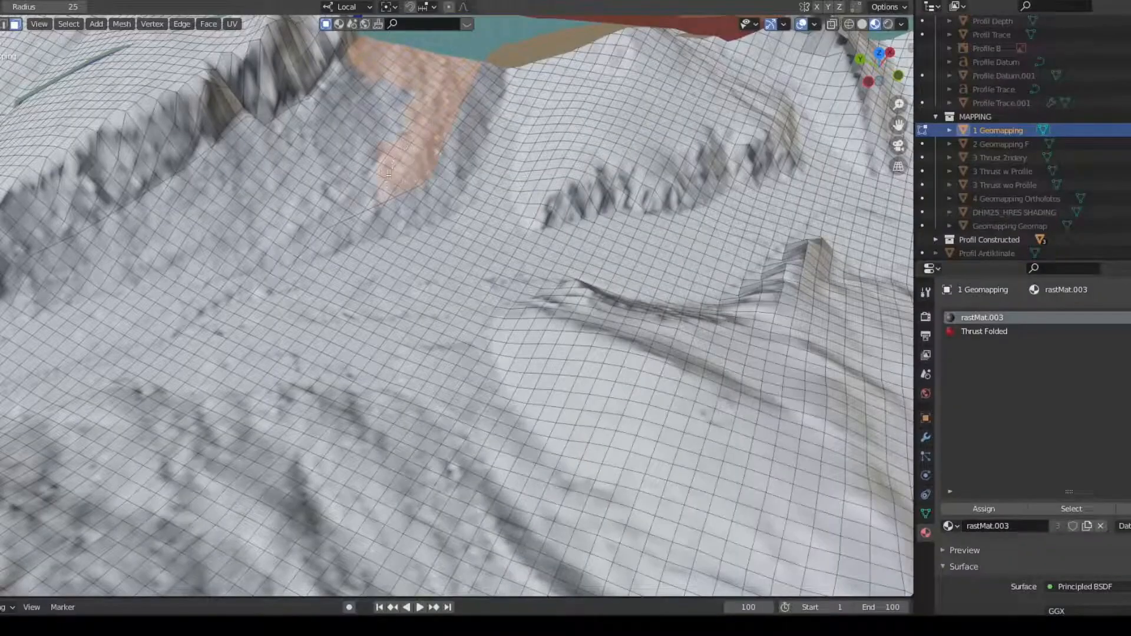
{"action": "mouse_move", "coordinate": [389, 174]}
{"action": "left_mouse_down"}
{"action": "mouse_move", "coordinate": [350, 88]}
{"action": "mouse_move", "coordinate": [18, 283]}
{"action": "left_mouse_up"}
{"action": "key", "text": "w"}
{"action": "left_click", "coordinate": [265, 111], "text": "shift"}
{"action": "left_click", "coordinate": [281, 107], "text": "shift"}
{"action": "left_click", "coordinate": [105, 198], "text": "shift"}
{"action": "left_click", "coordinate": [95, 216], "text": "shift"}
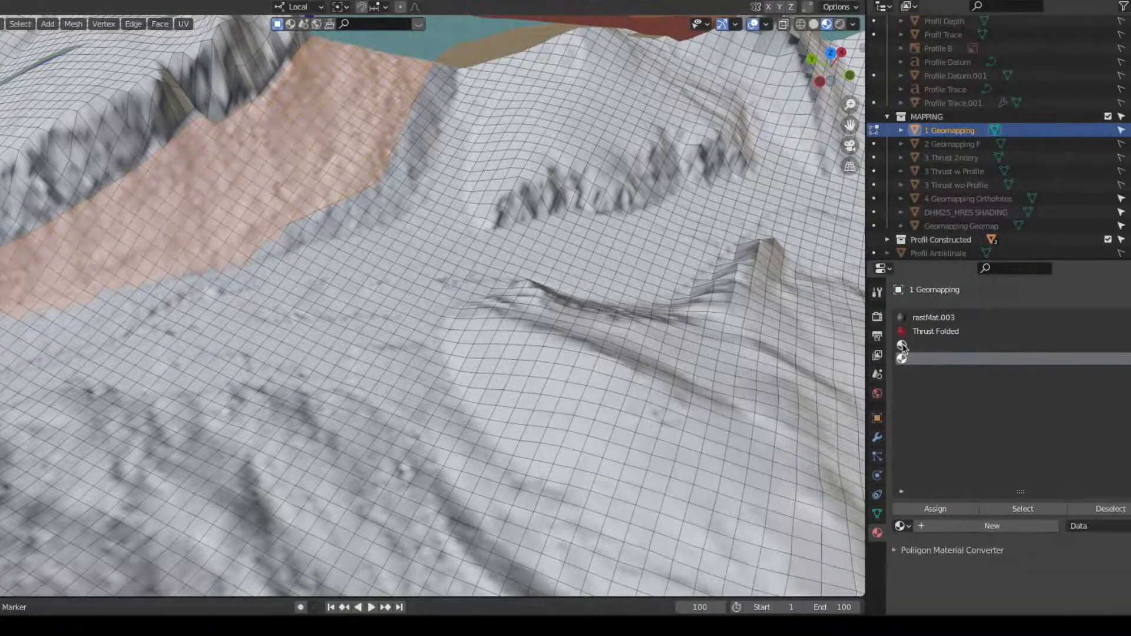
Set the first empty material slot to Effinger and assign it to the selected faces, including an additionally selected face
{"action": "left_click", "coordinate": [903, 344]}
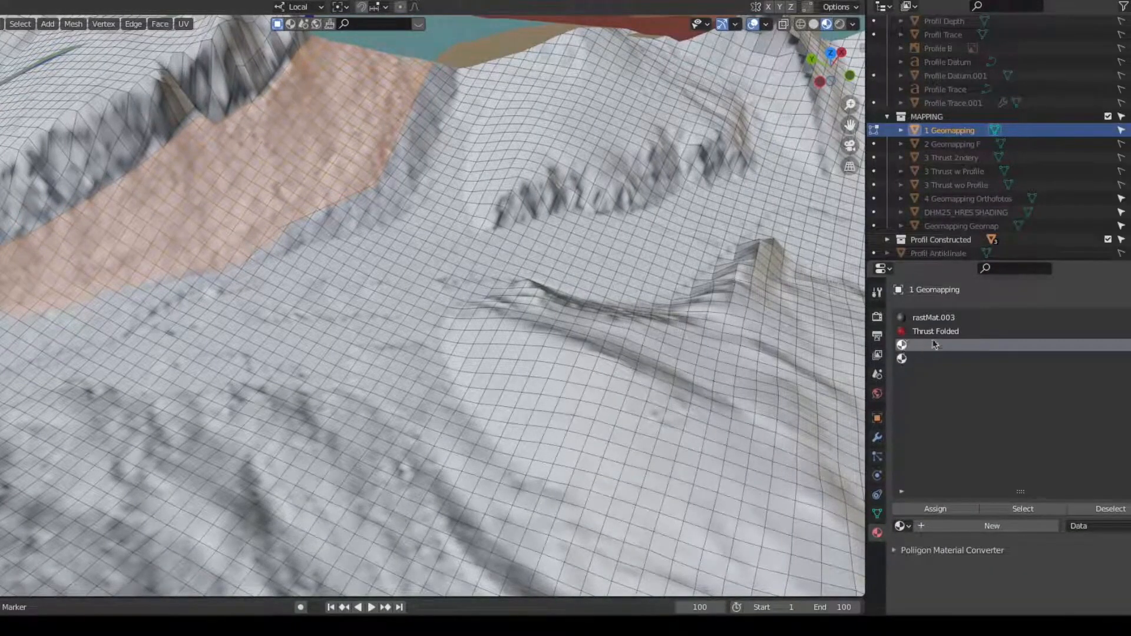
{"action": "left_click", "coordinate": [902, 526]}
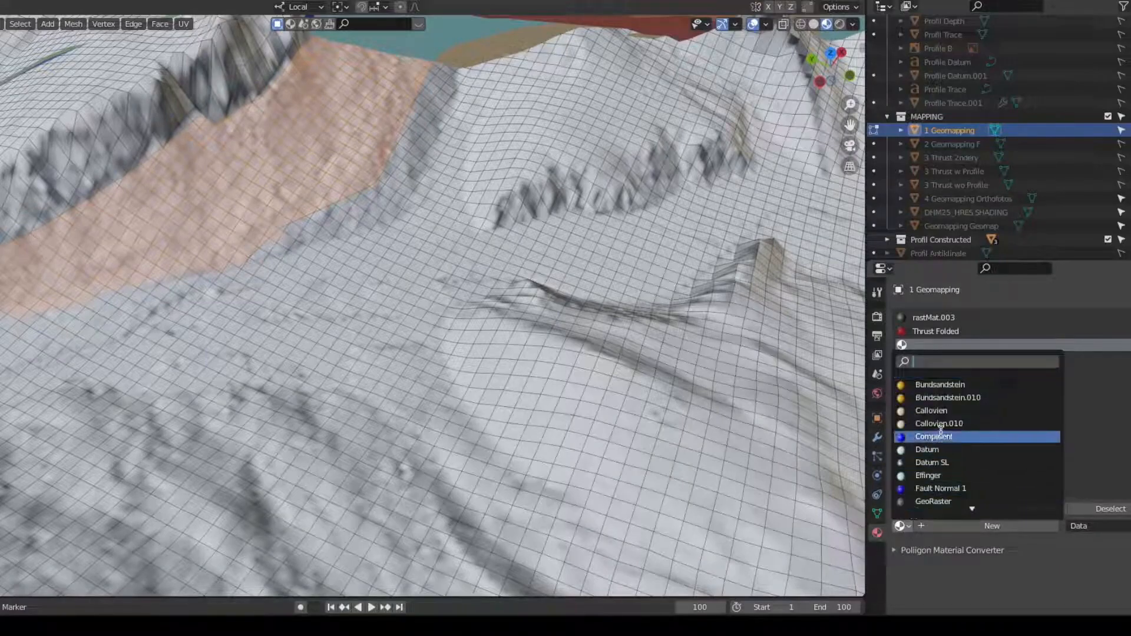
{"action": "left_click", "coordinate": [940, 479]}
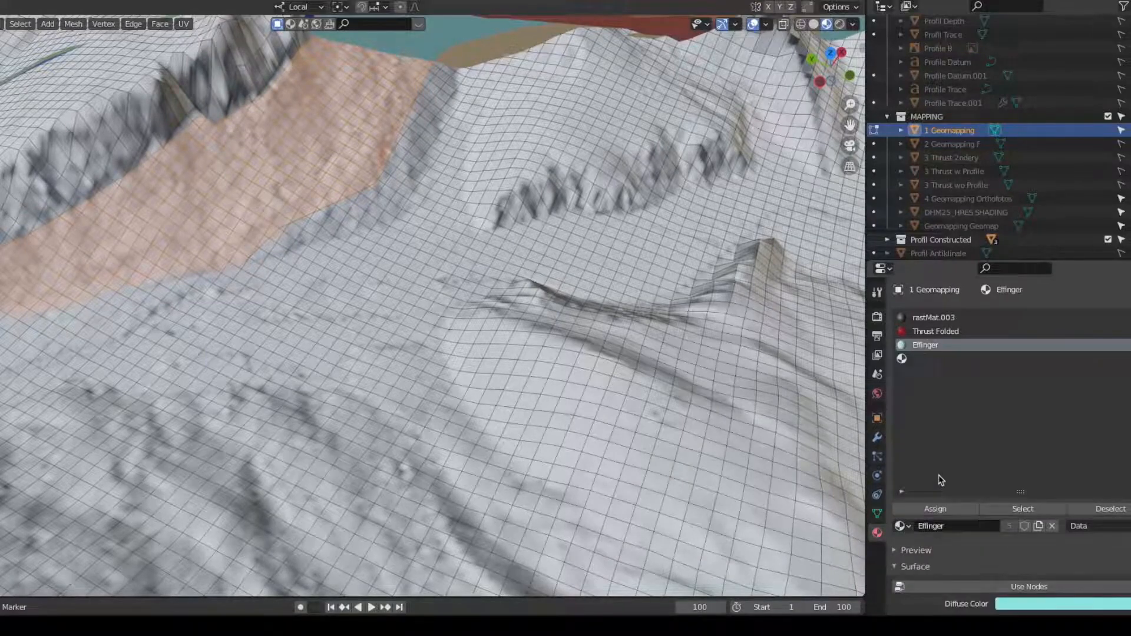
{"action": "left_click", "coordinate": [941, 512]}
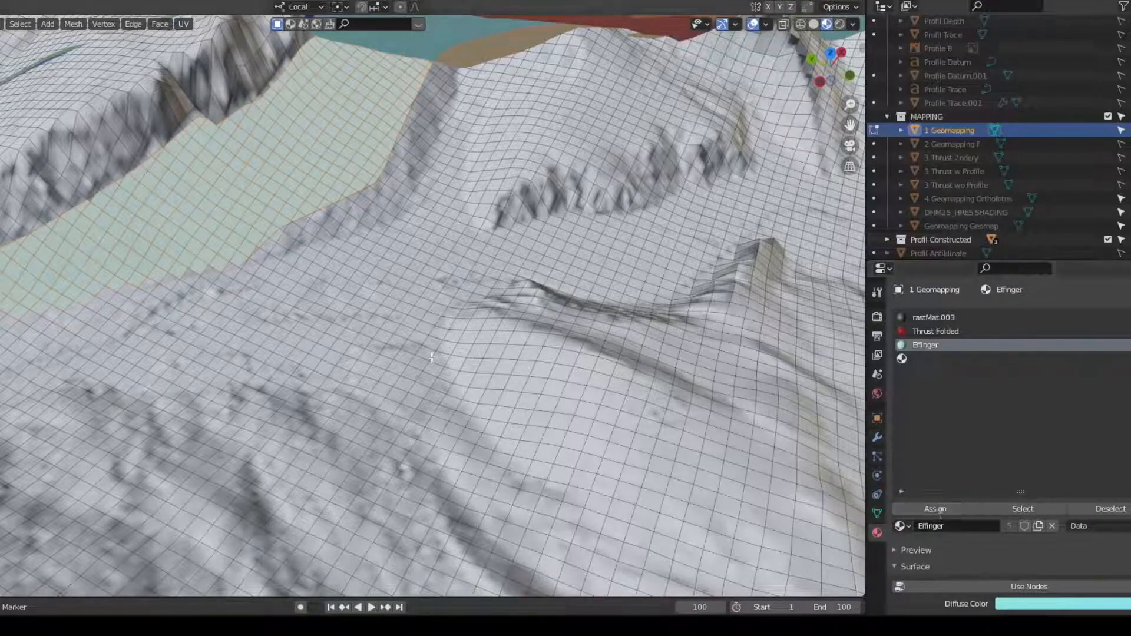
{"action": "left_click", "coordinate": [92, 199], "text": "shift"}
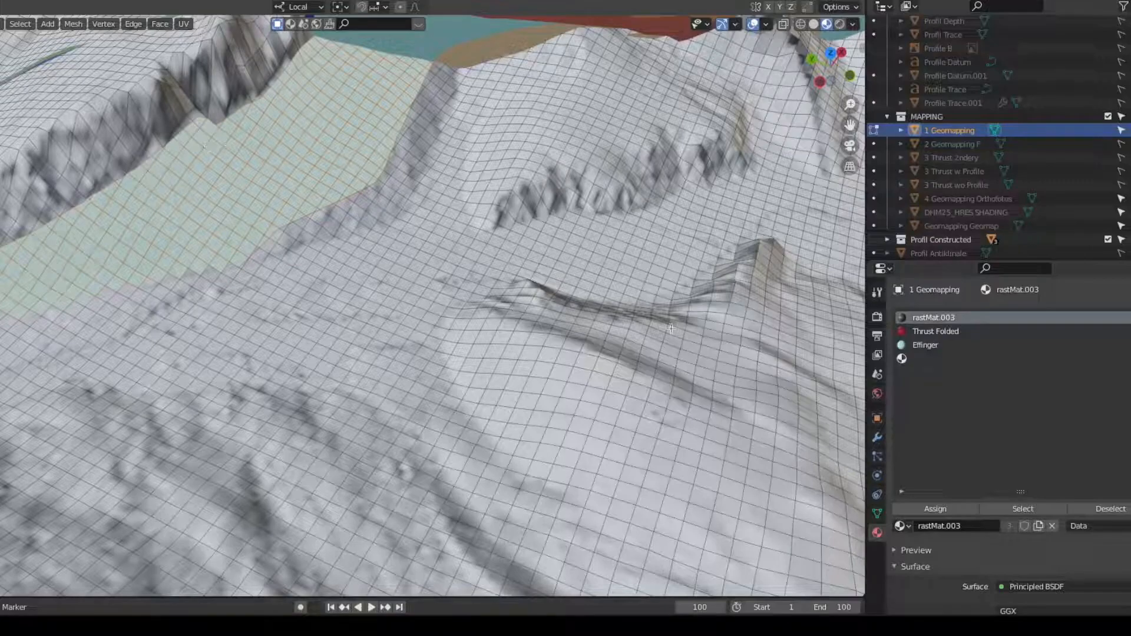
{"action": "left_click", "coordinate": [924, 345]}
{"action": "left_click", "coordinate": [937, 509]}
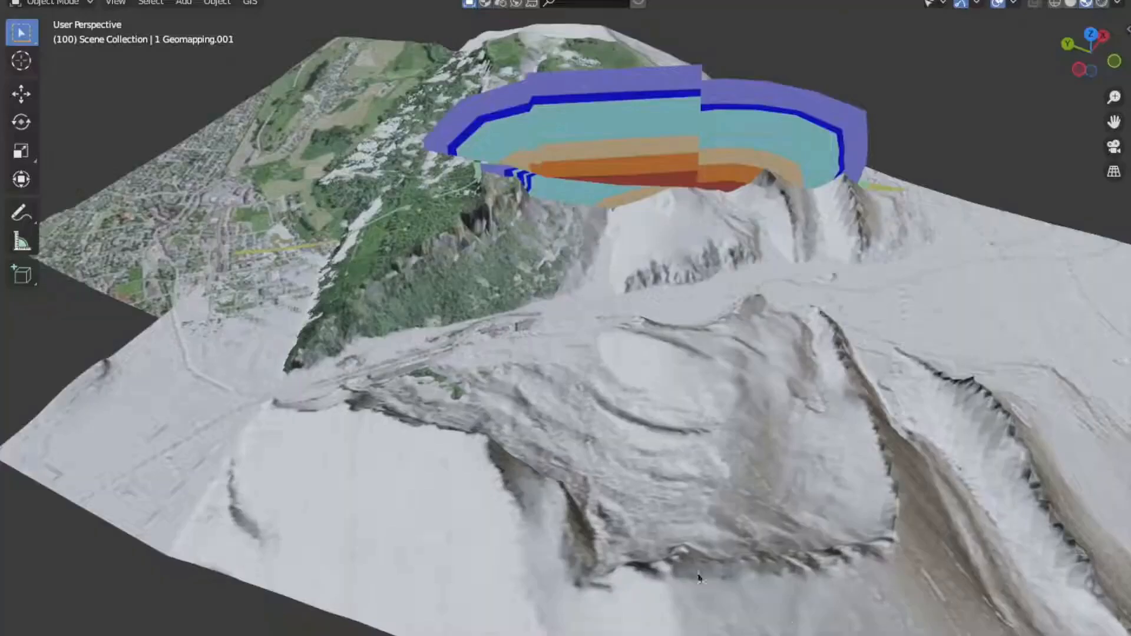
Select the Geomapping terrain beneath the orthophoto overlay and switch it to Edit Mode
{"action": "left_click", "coordinate": [139, 403]}
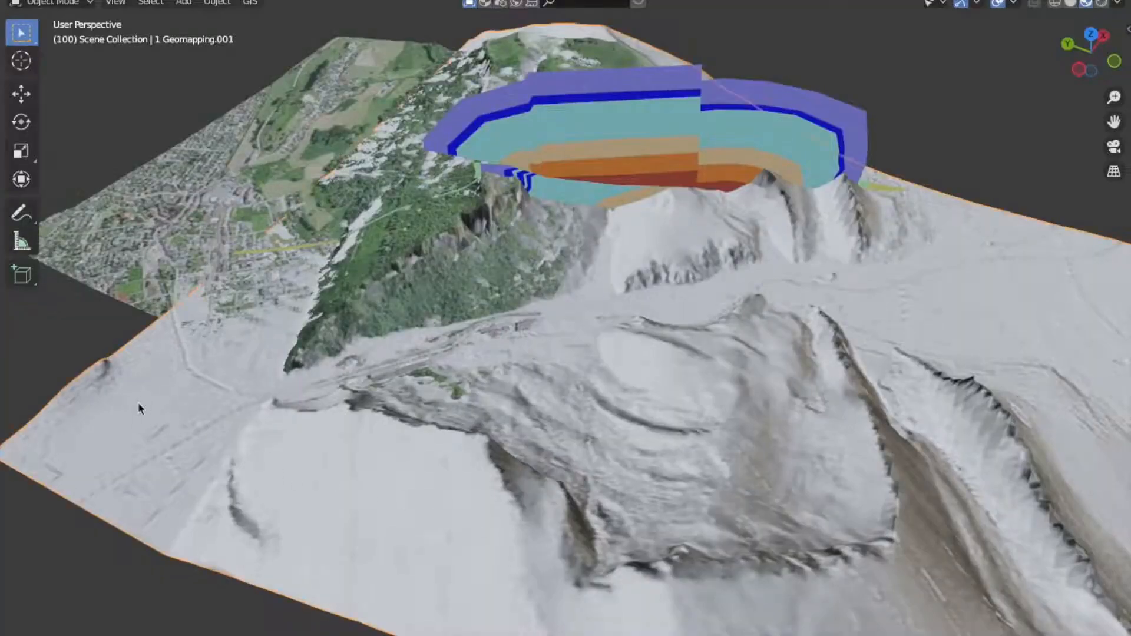
{"action": "left_click", "coordinate": [54, 3]}
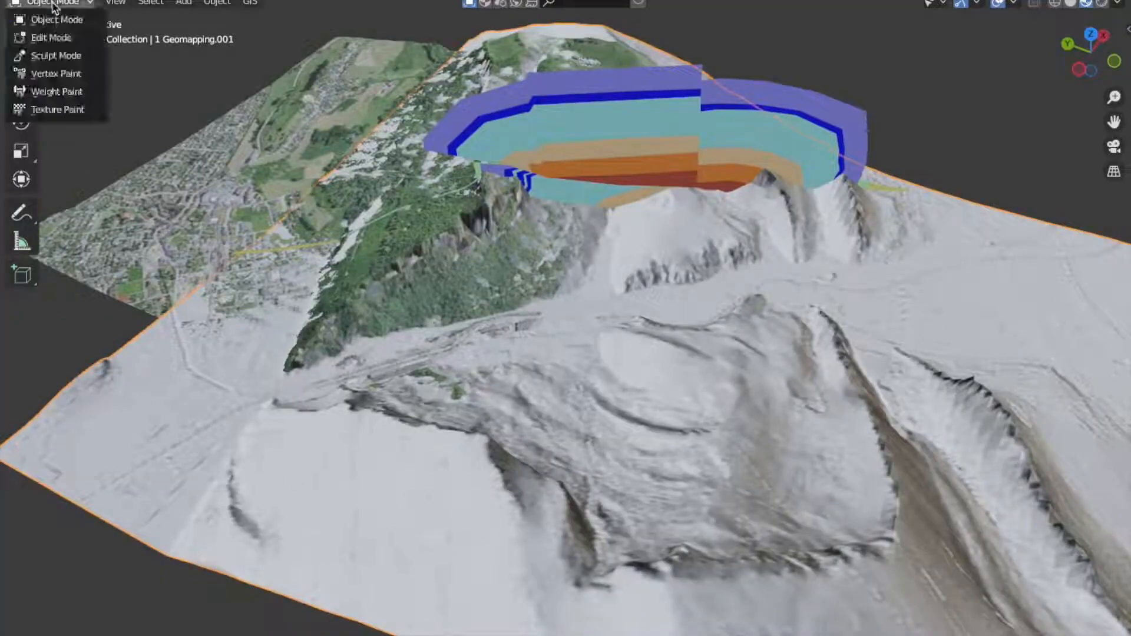
{"action": "left_click", "coordinate": [56, 37]}
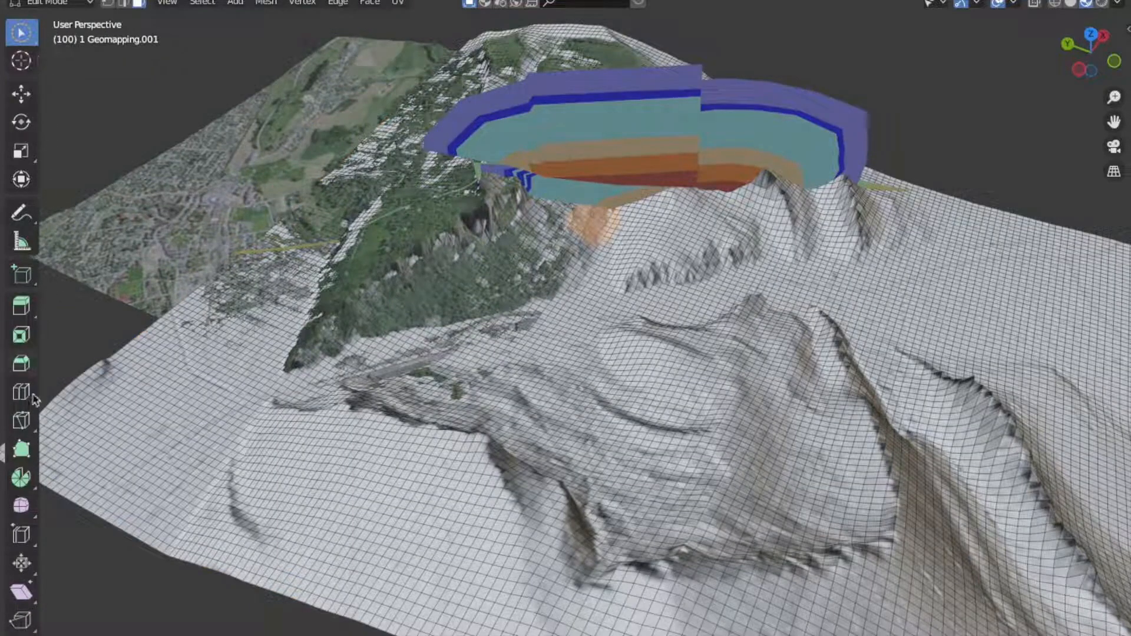
Knife-cut a formation boundary into the terrain mesh just above the Effinger area, following the cliff band on the orthophoto
{"action": "left_click", "coordinate": [23, 420]}
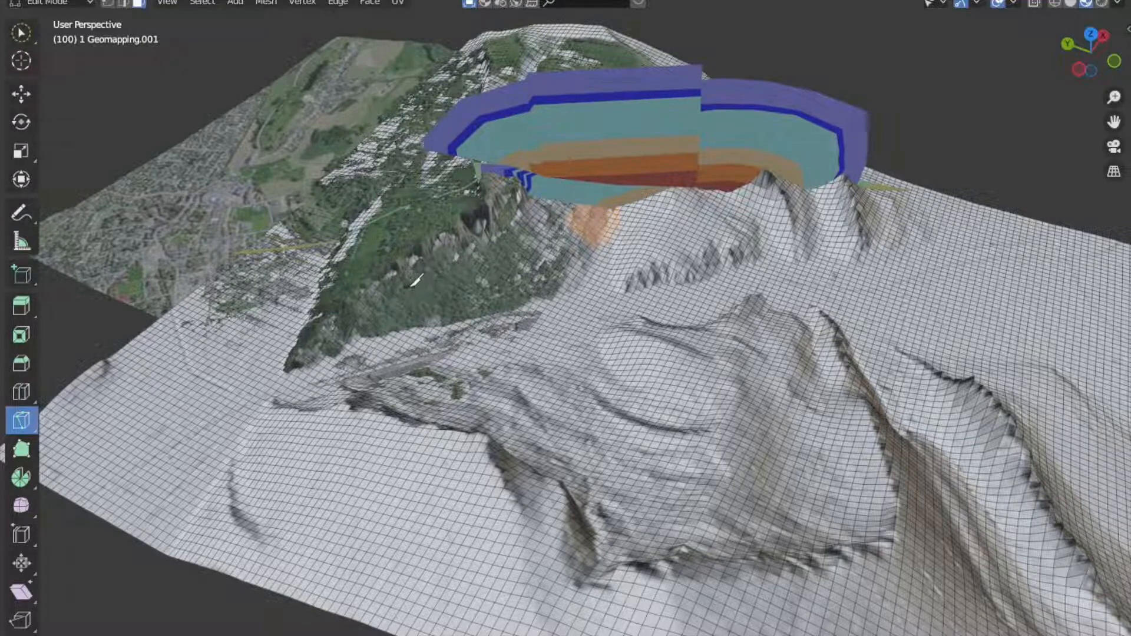
{"action": "scroll", "coordinate": [416, 281], "scroll_direction": "up", "scroll_amount": 2}
{"action": "scroll", "coordinate": [416, 281], "scroll_direction": "up", "scroll_amount": 2}
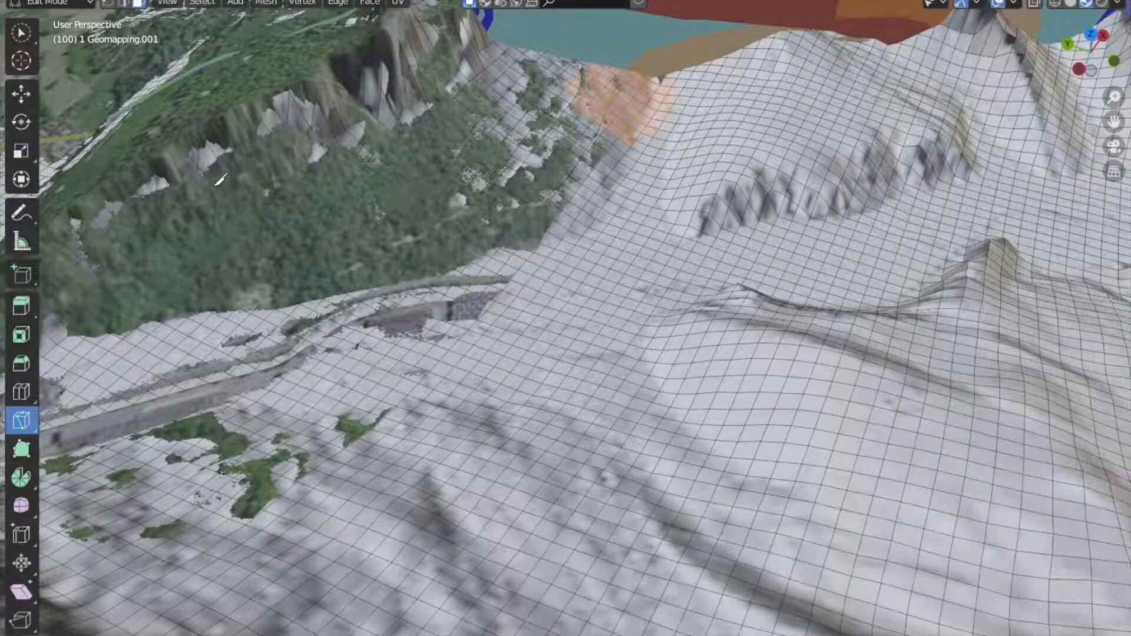
{"action": "left_click", "coordinate": [213, 185]}
{"action": "left_click", "coordinate": [269, 158]}
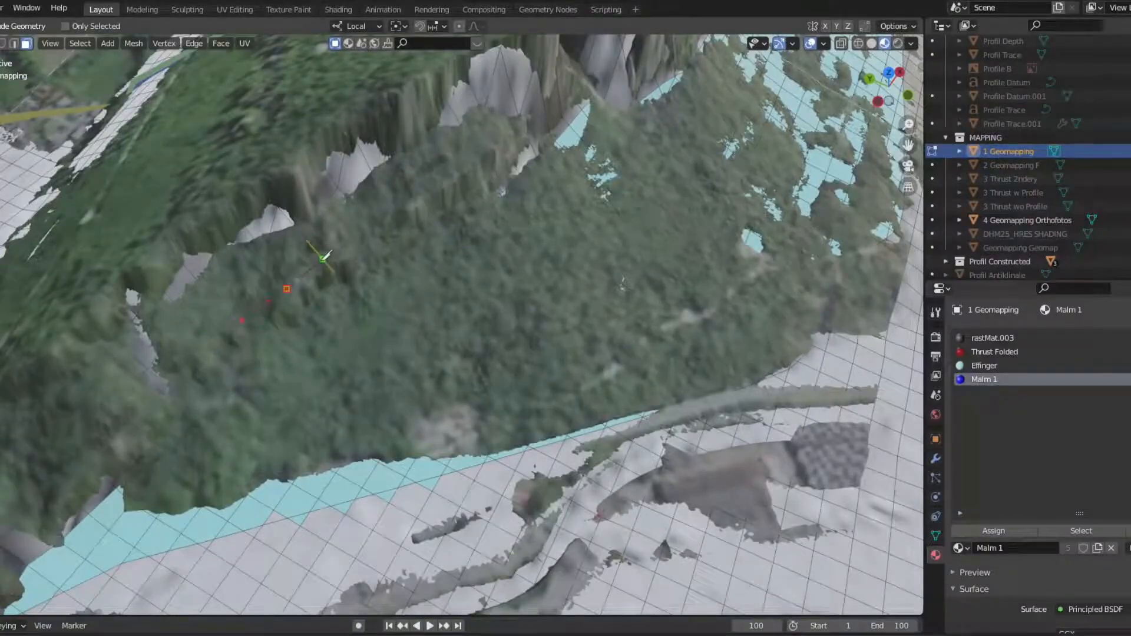
{"action": "left_click", "coordinate": [321, 258]}
{"action": "left_click", "coordinate": [348, 240]}
{"action": "left_click", "coordinate": [383, 219]}
{"action": "left_click", "coordinate": [511, 117]}
{"action": "left_click", "coordinate": [551, 85]}
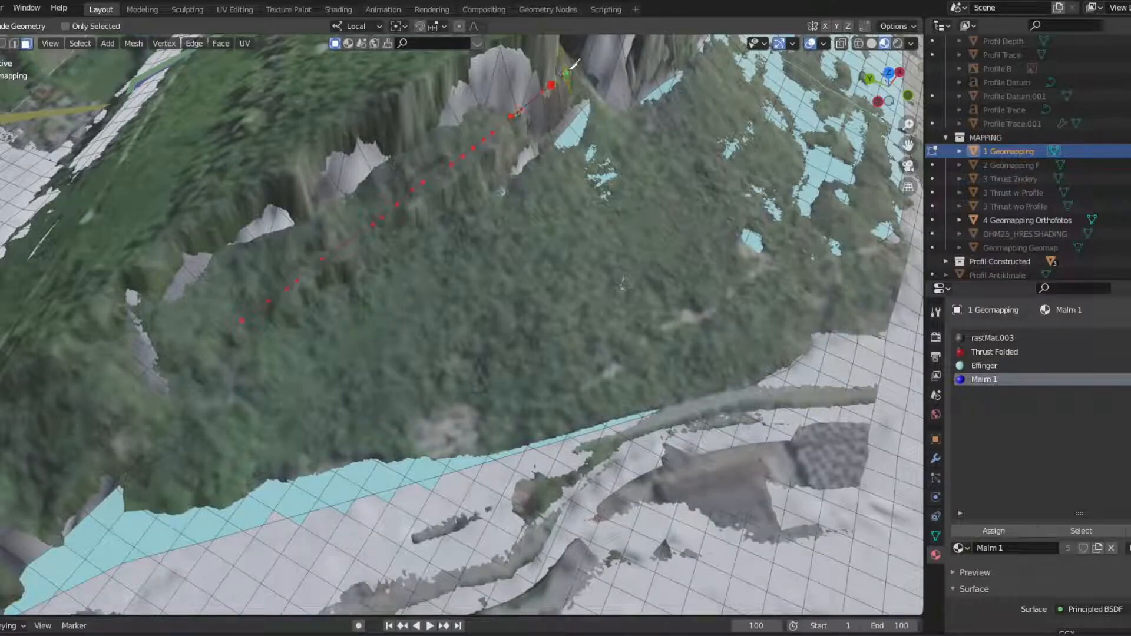
{"action": "left_click", "coordinate": [572, 66]}
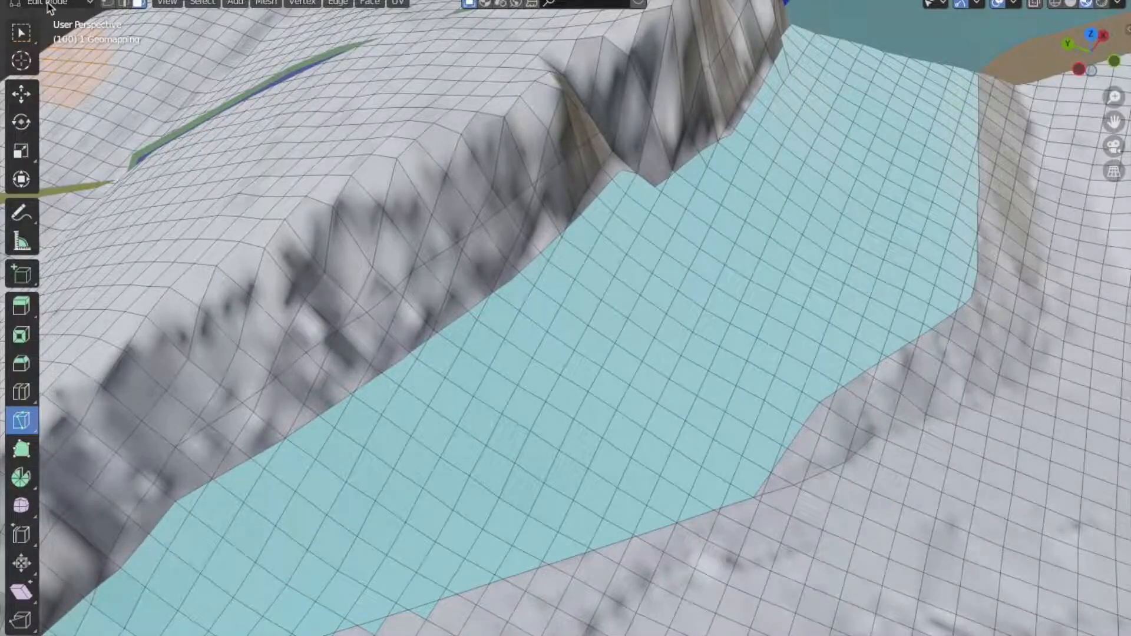
Use Select Circle to select the strip of terrain faces between the new cut and the Effinger area
{"action": "left_click", "coordinate": [49, 7]}
{"action": "left_click", "coordinate": [47, 38]}
{"action": "left_click", "coordinate": [21, 32]}
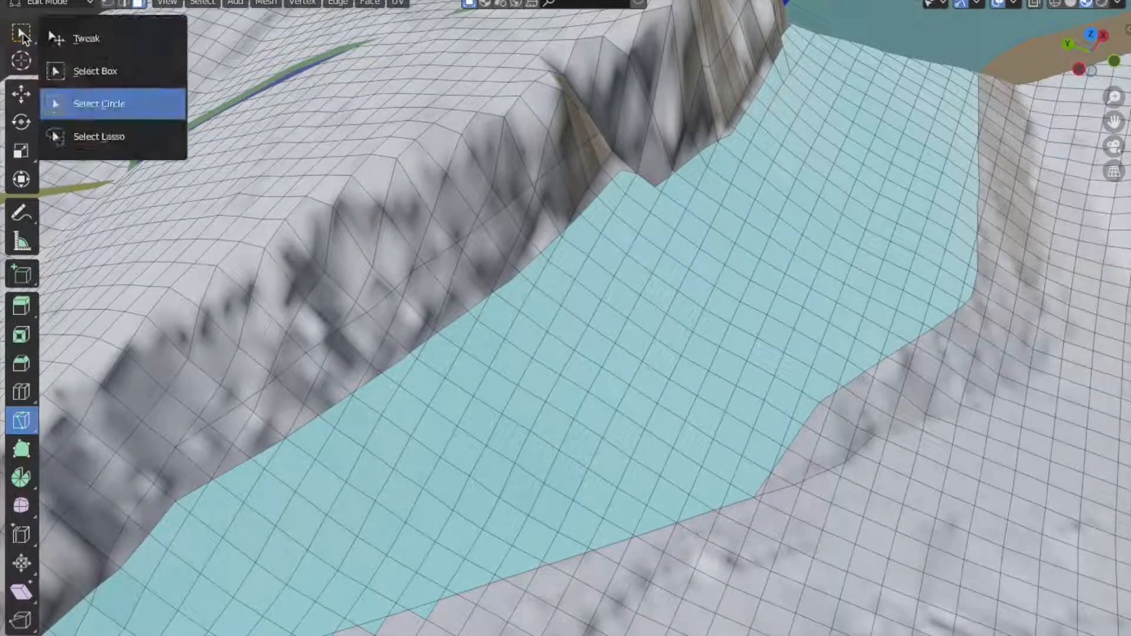
{"action": "left_click", "coordinate": [99, 104]}
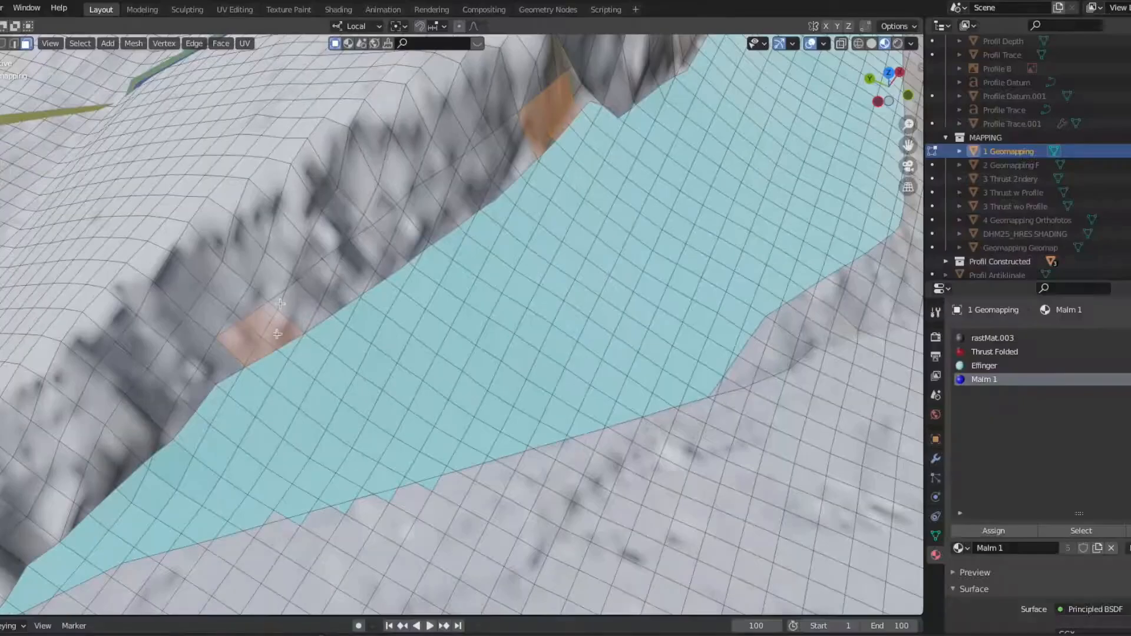
{"action": "mouse_move", "coordinate": [248, 348]}
{"action": "left_mouse_down"}
{"action": "mouse_move", "coordinate": [436, 224]}
{"action": "mouse_move", "coordinate": [573, 87]}
{"action": "left_mouse_up"}
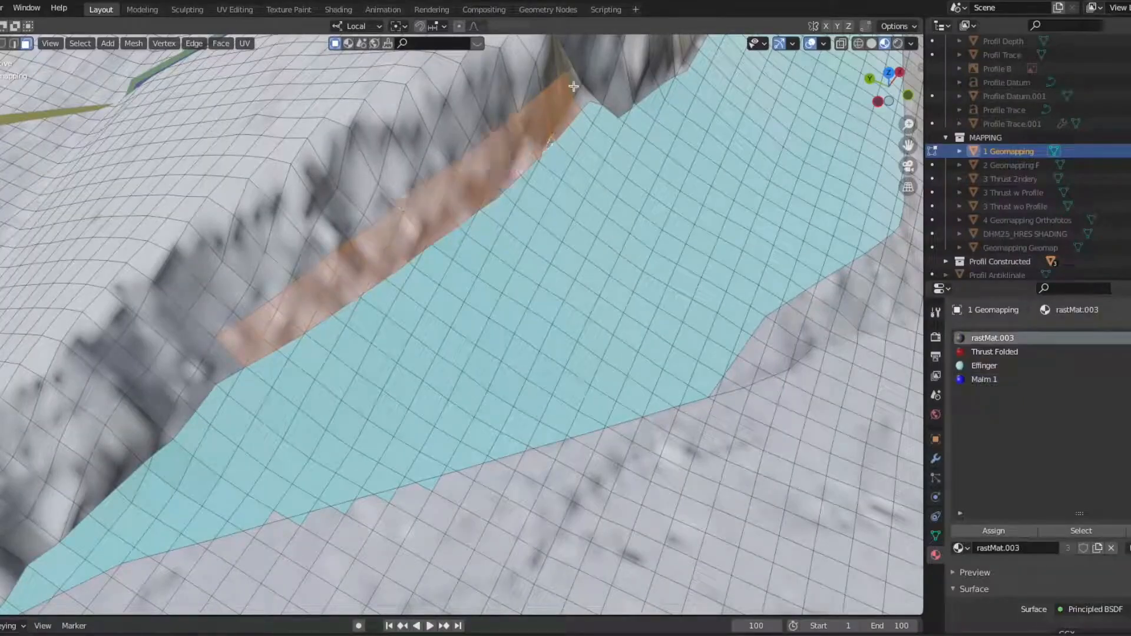
Assign the Malm 1 material to the selected strip of faces and return to Object Mode
{"action": "left_click", "coordinate": [984, 379]}
{"action": "left_click", "coordinate": [994, 531]}
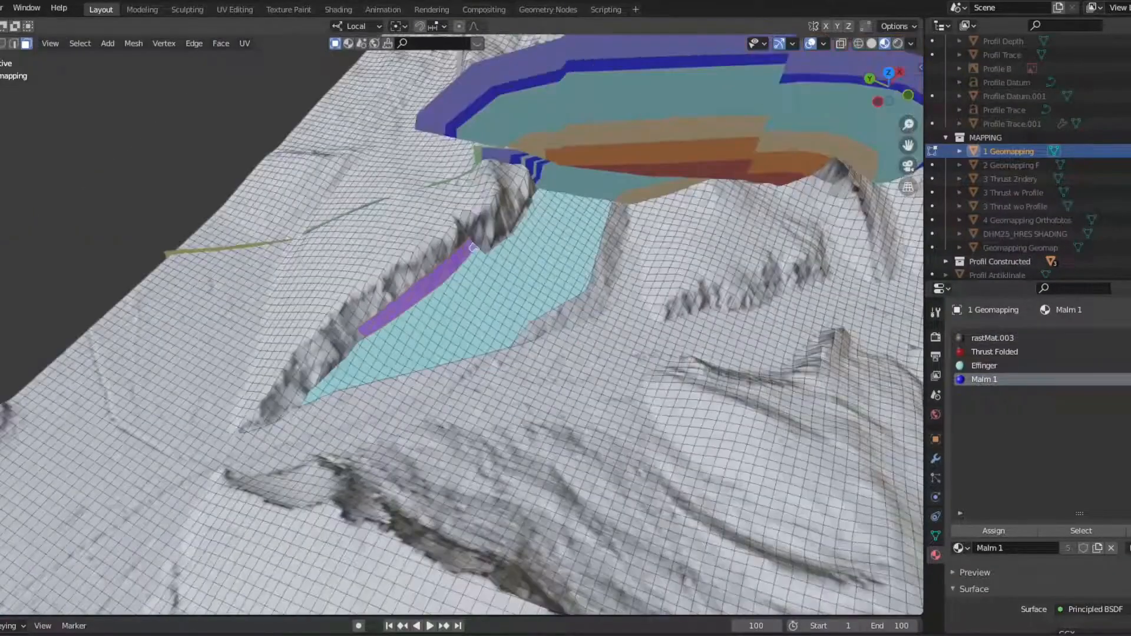
{"action": "key", "text": "Tab"}
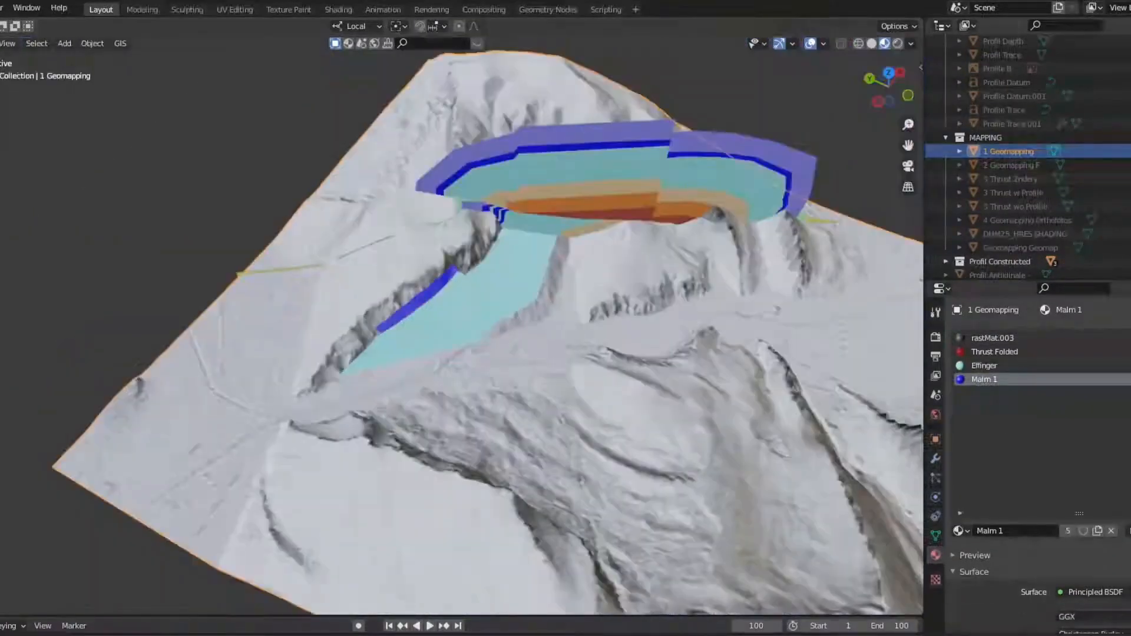